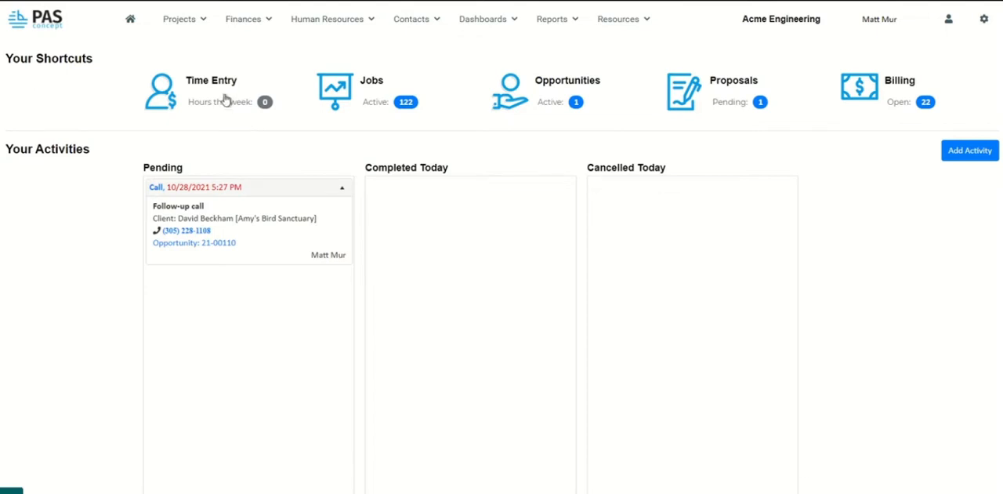
Go to the project proposals list and start adding a new proposal.
click(189, 22)
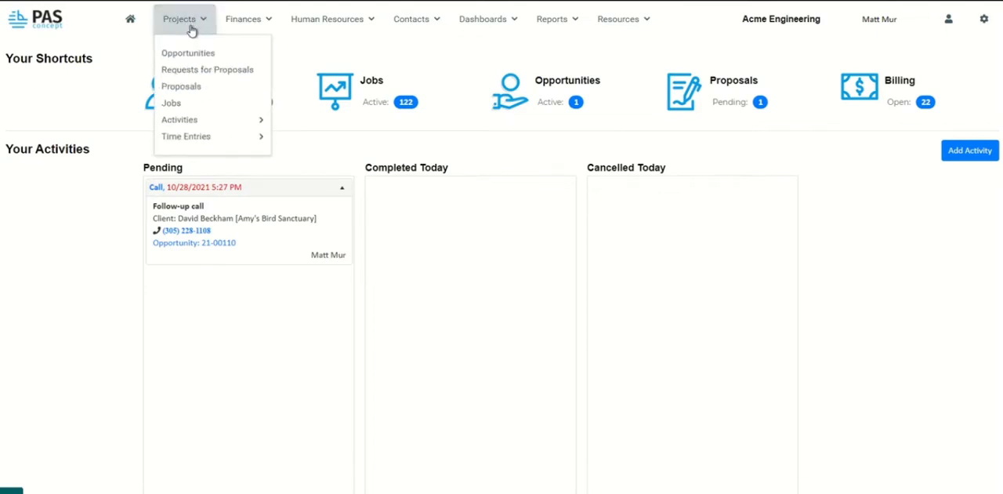
click(199, 97)
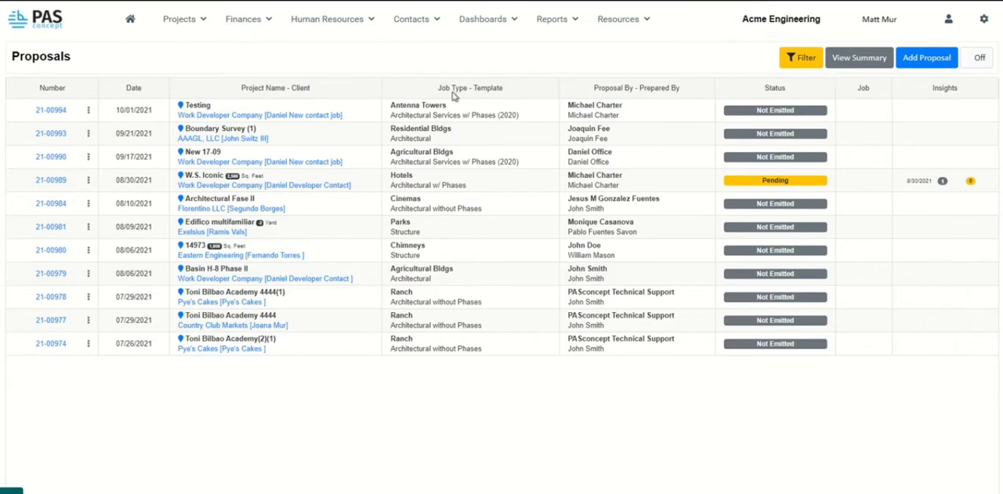
click(934, 70)
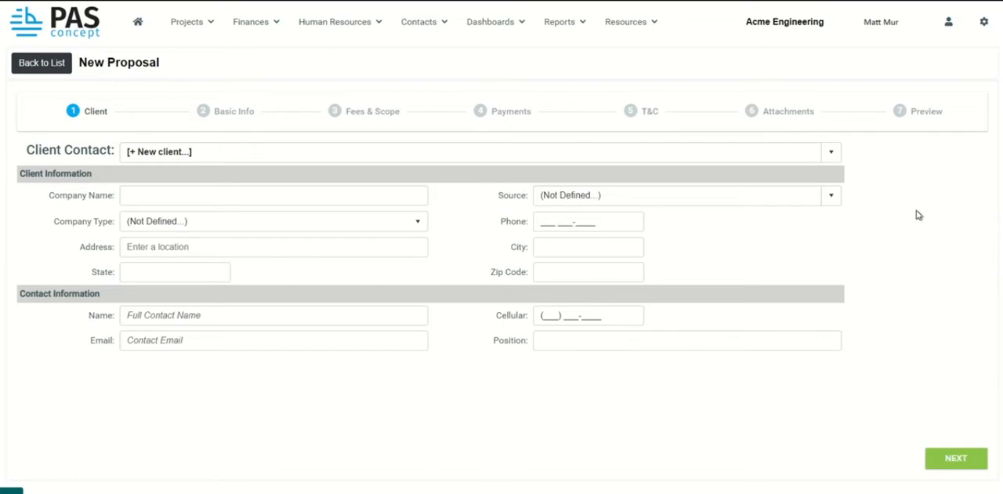
Choose the existing Alladin Realty contact as the proposal's client contact.
click(826, 156)
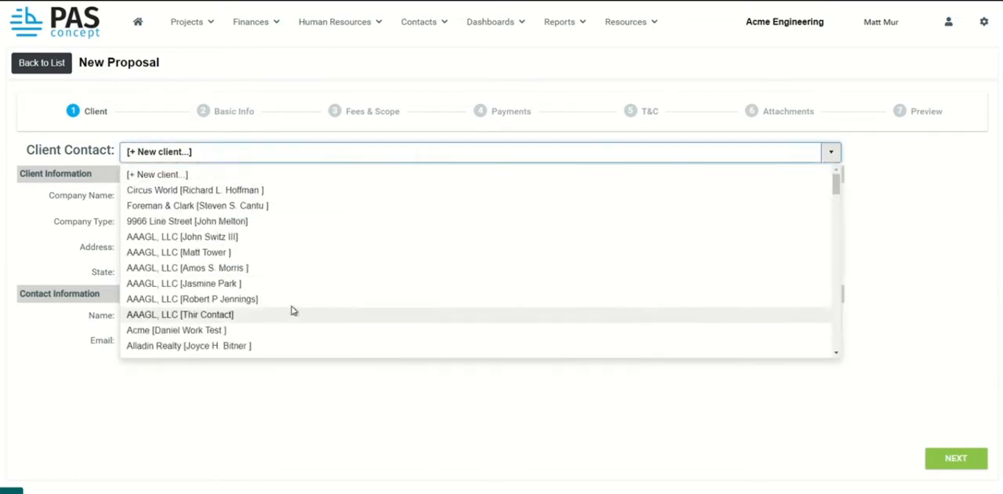
click(905, 179)
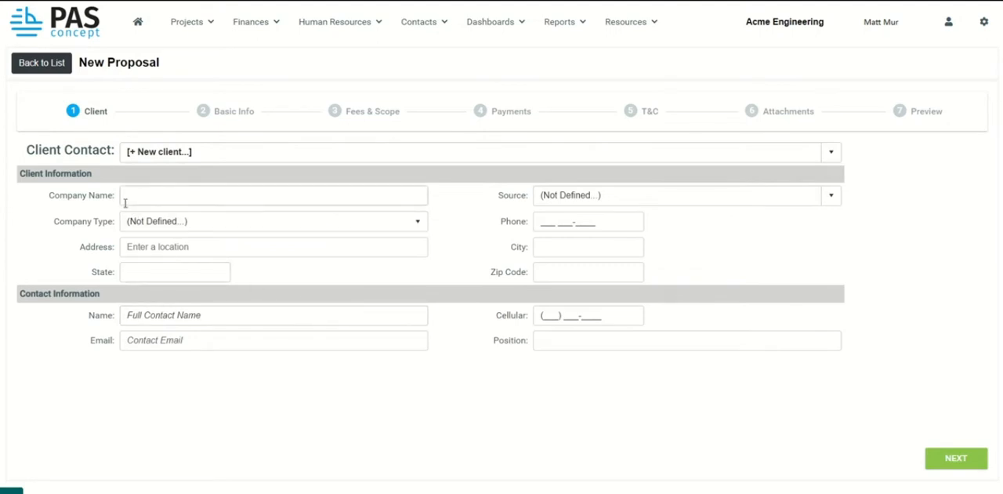
click(831, 156)
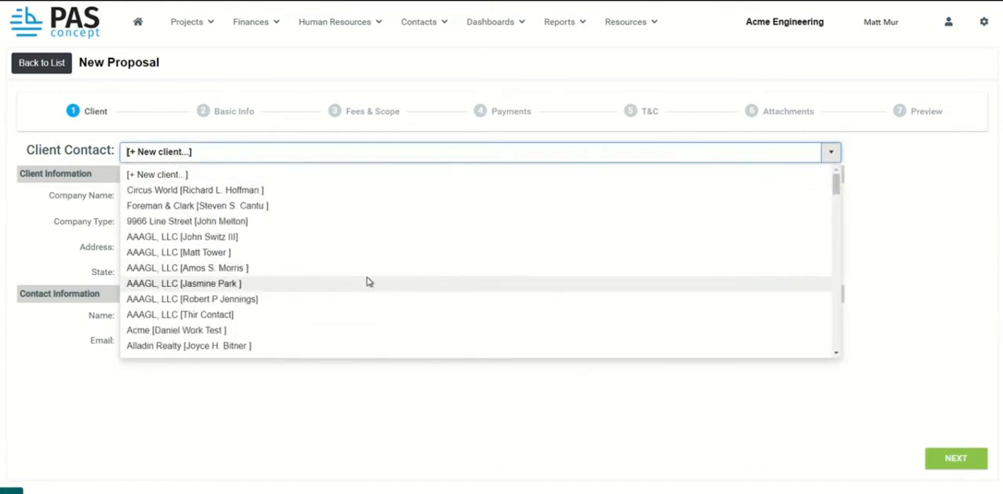
click(301, 350)
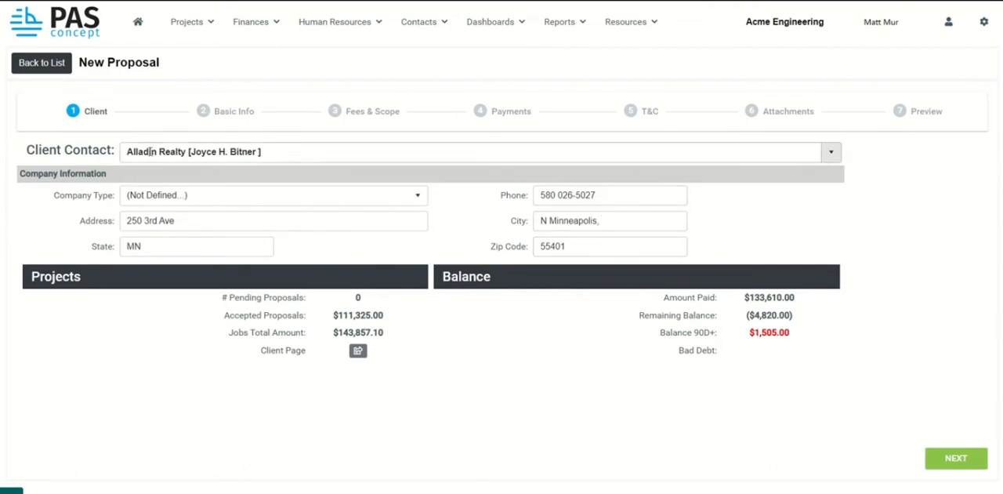
Set the client's company type to Contractor and continue to the proposal's basic information.
click(418, 197)
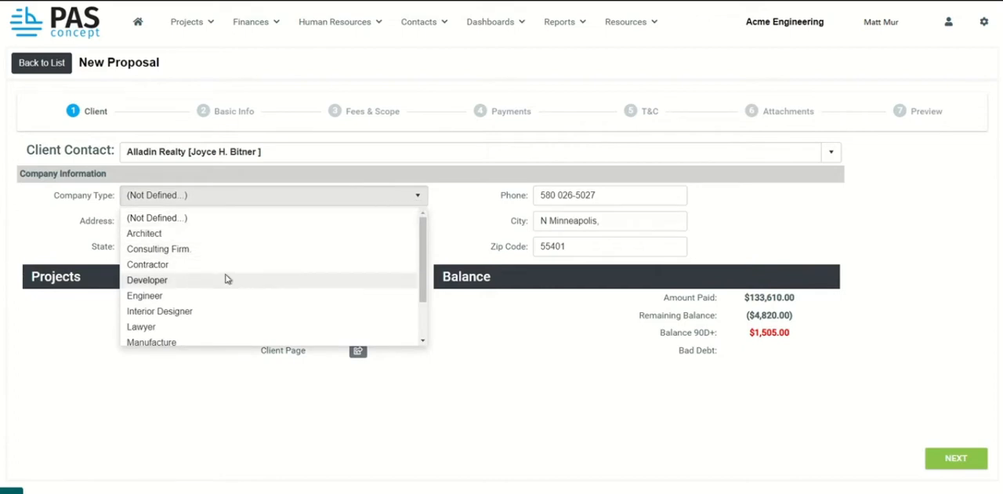
scroll(227, 279, down, 1)
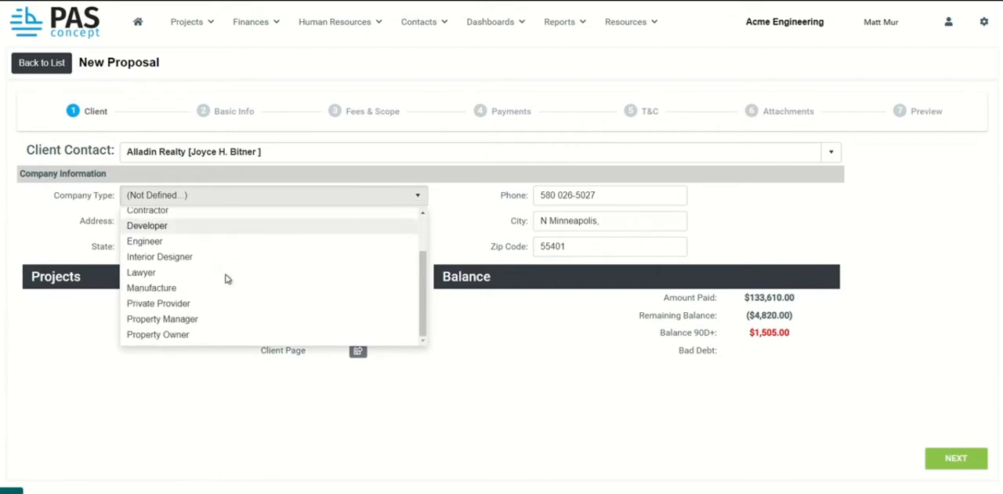
scroll(226, 279, down, 1)
scroll(225, 279, up, 1)
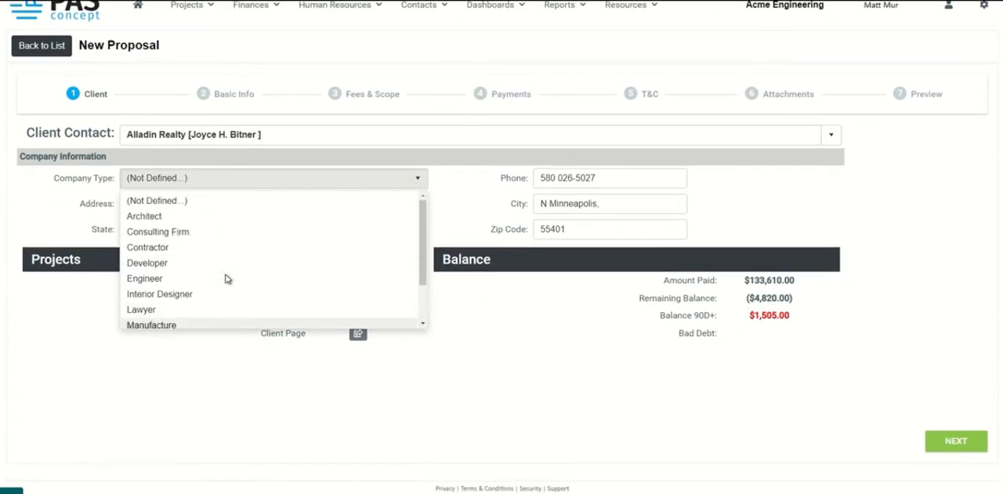
click(180, 253)
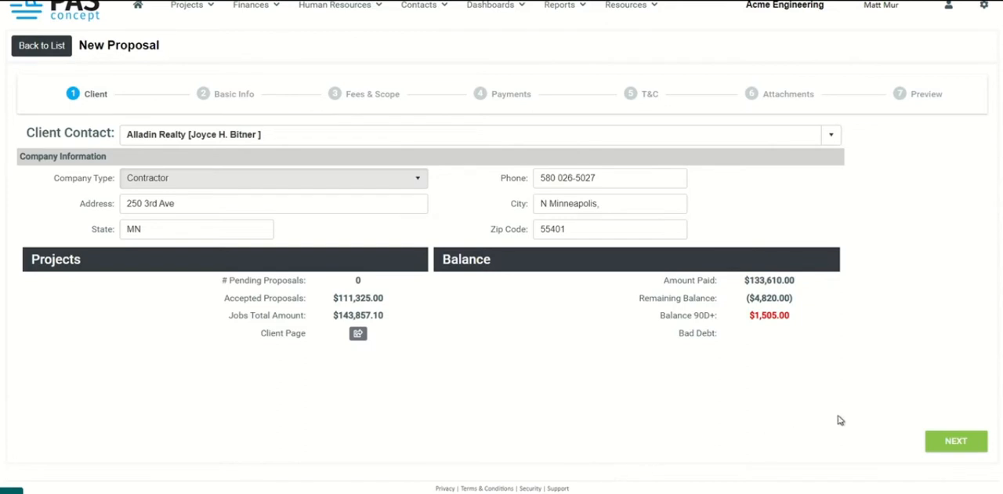
click(977, 440)
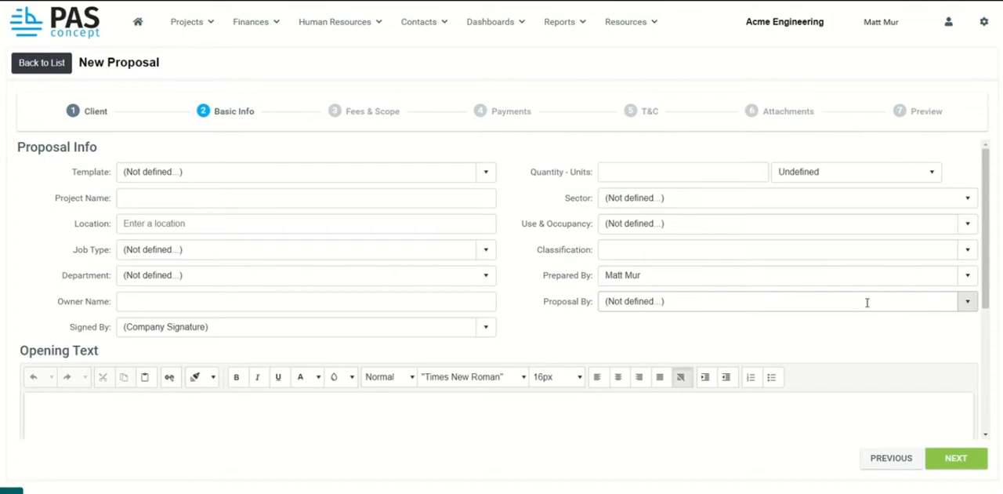
Apply the Architectural Services w/ Phases (2020) template and review its opening and closing texts.
click(485, 171)
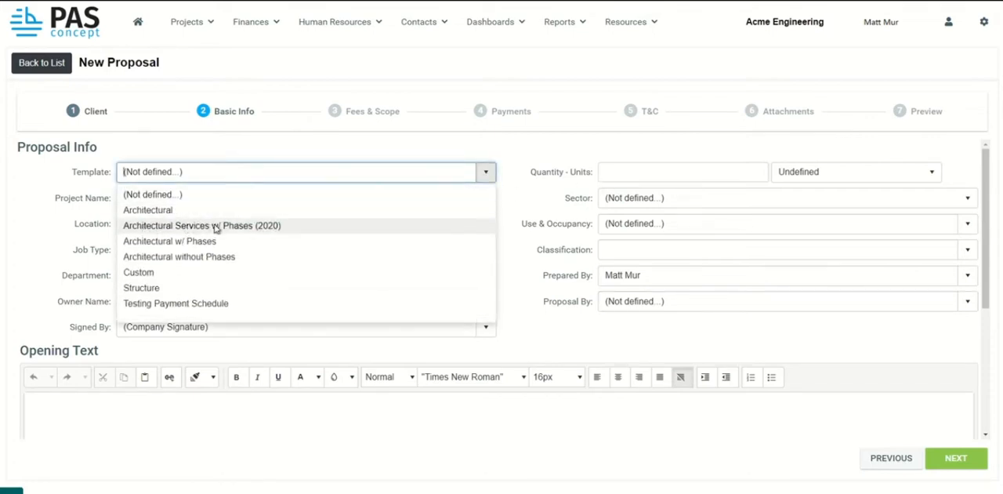
click(269, 226)
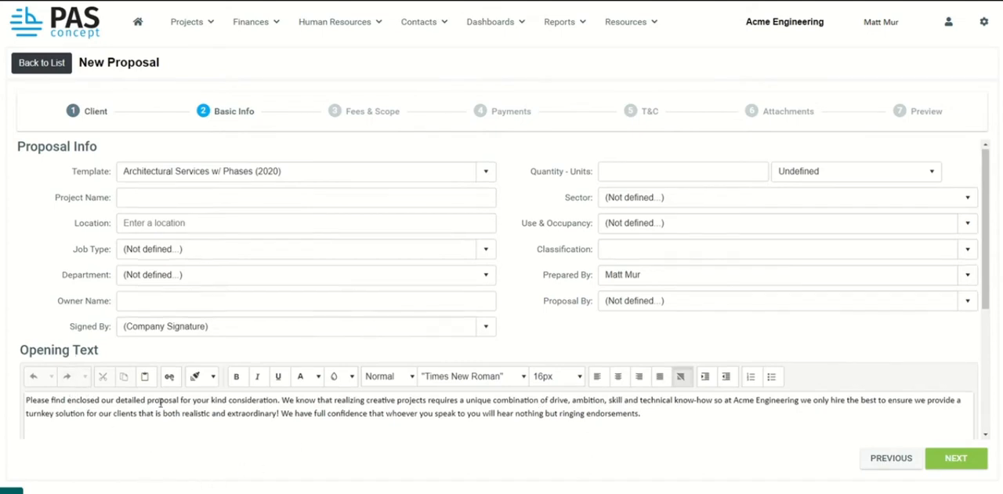
scroll(161, 395, down, 3)
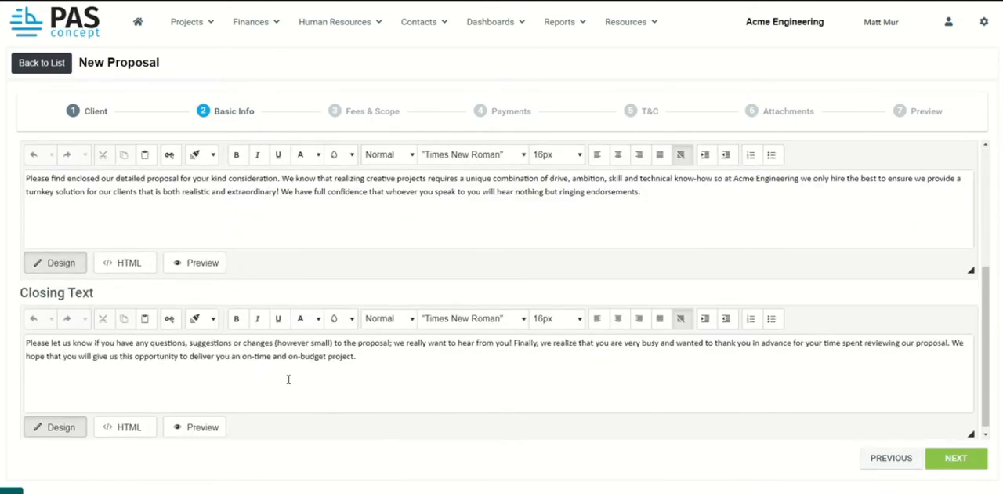
scroll(385, 378, up, 3)
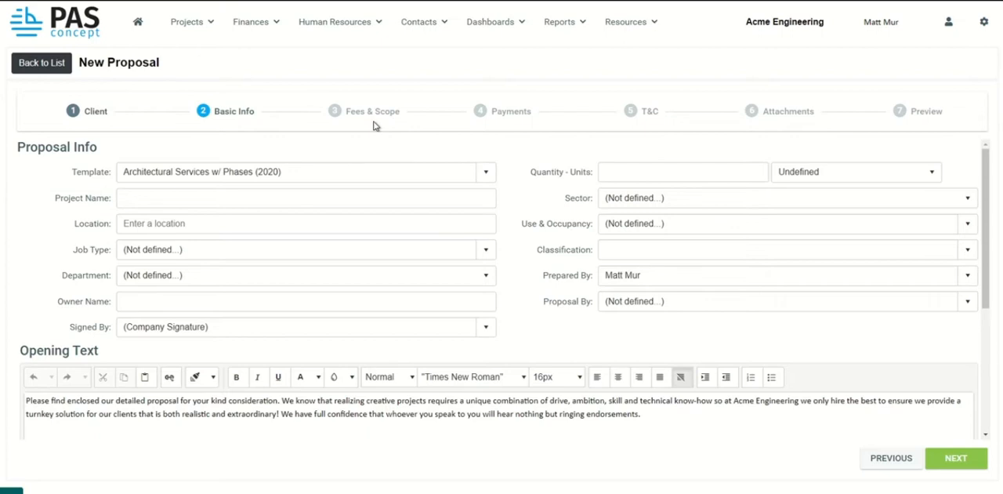
Name the project 107th Street Bank and set its location to the suggested street address in Coral Gables.
click(472, 195)
text(107)
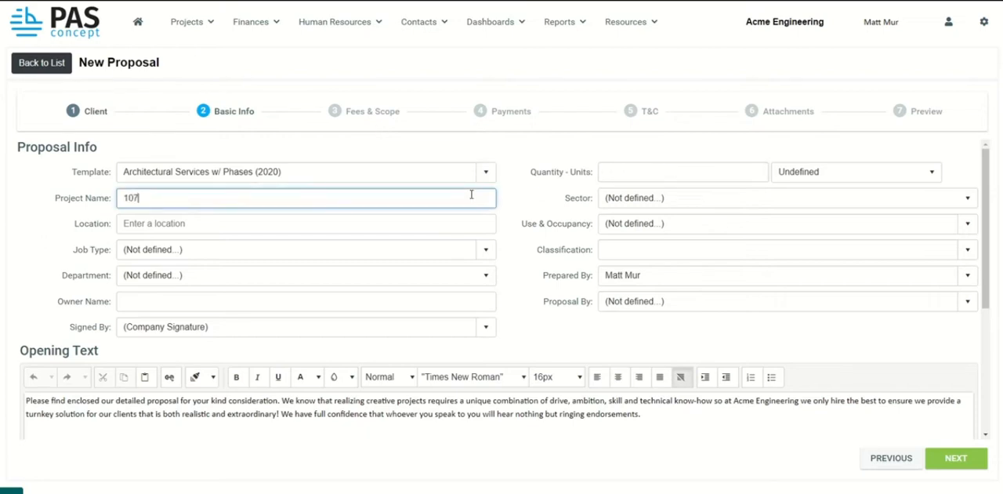
text(th Street Bank)
key(Tab)
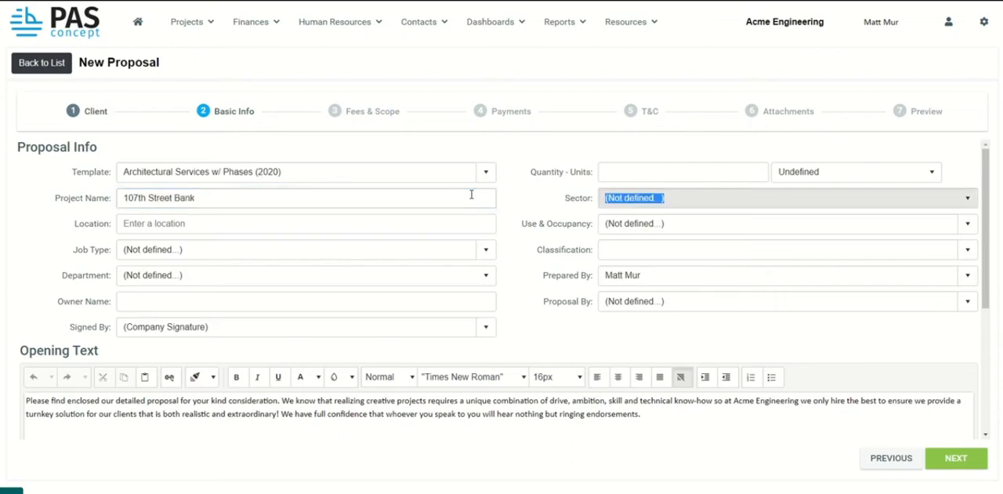
click(214, 223)
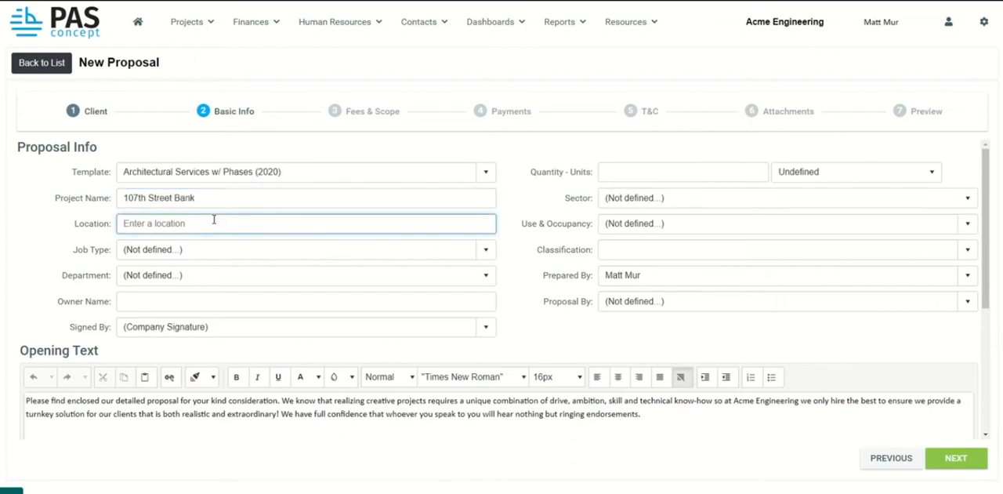
text(107)
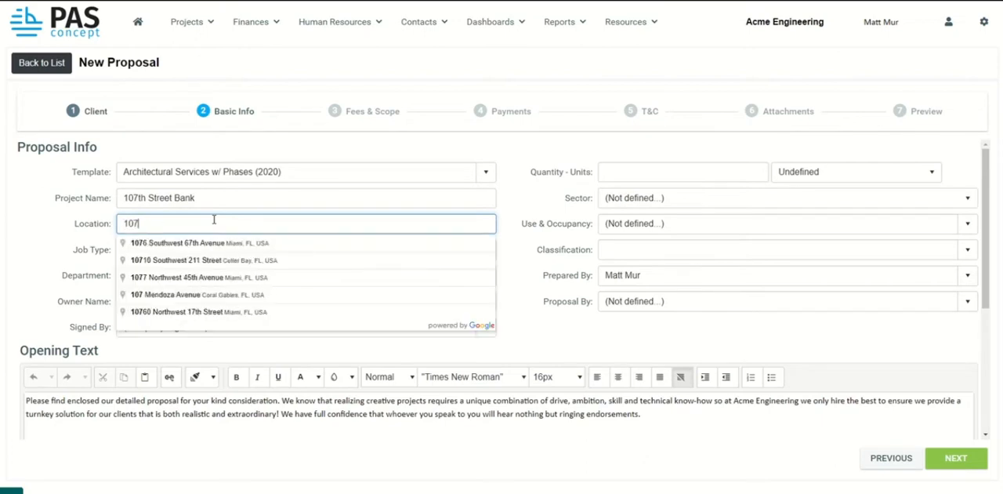
click(180, 294)
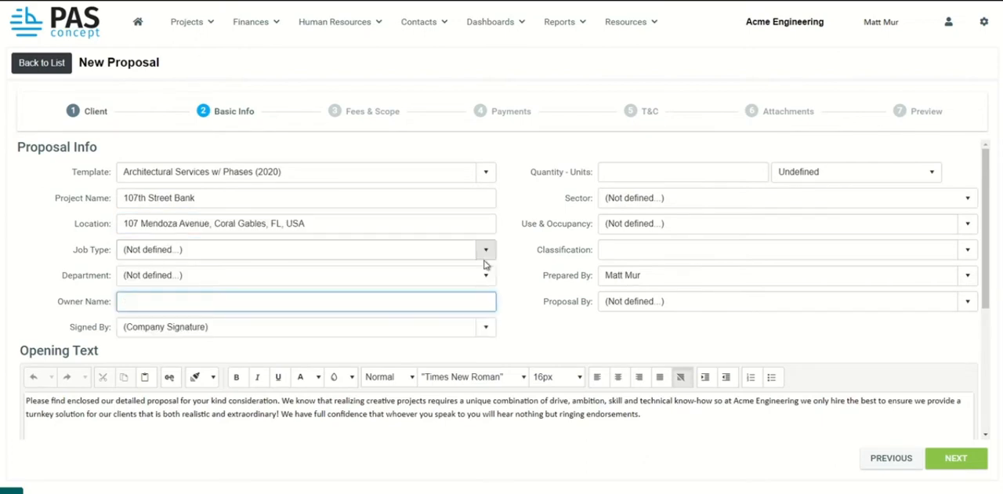
Set the job type to Banks and the department to Production Department.
click(485, 250)
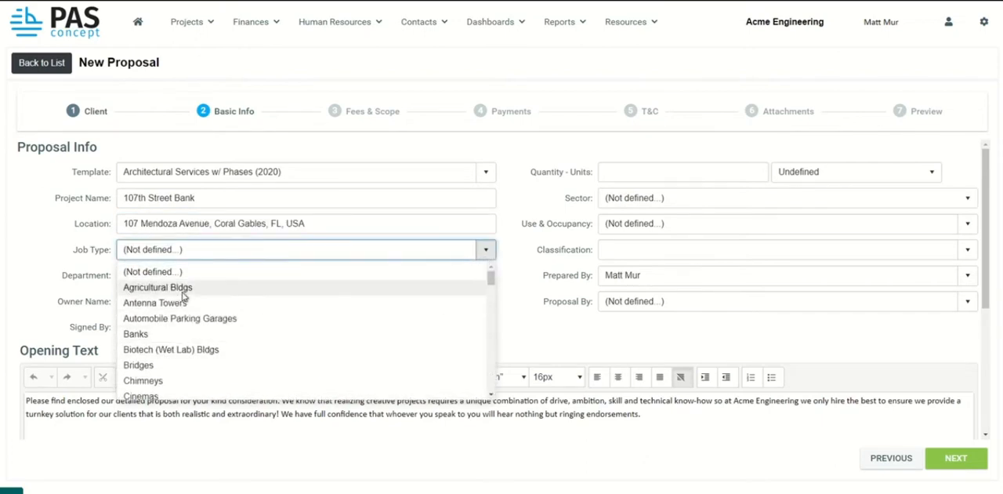
click(184, 334)
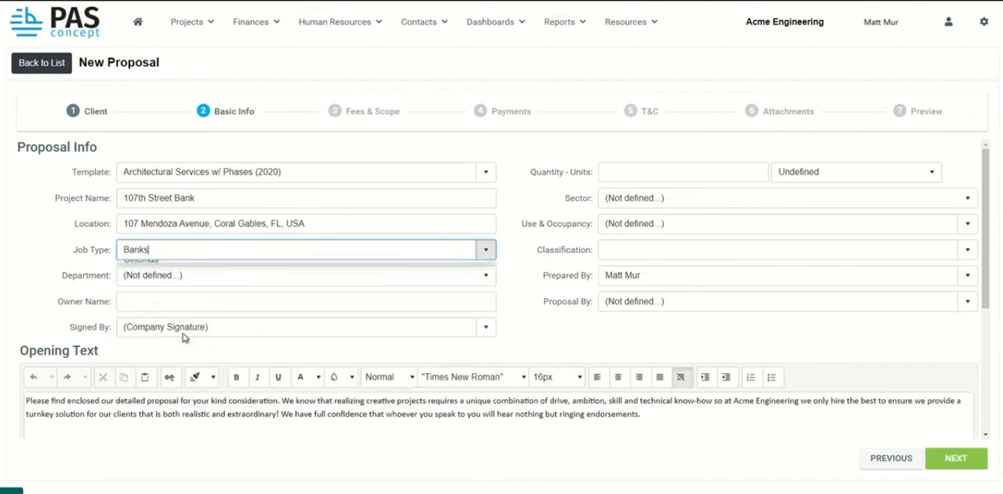
click(257, 278)
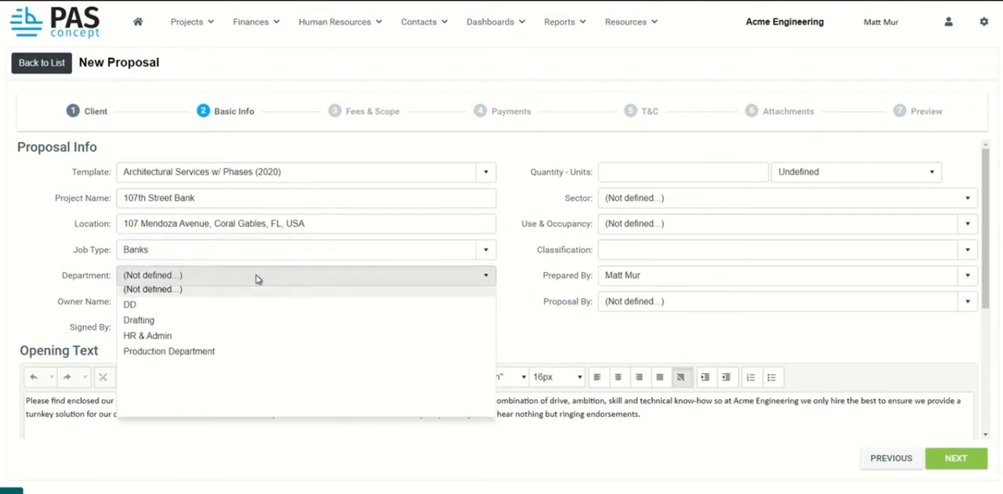
click(233, 363)
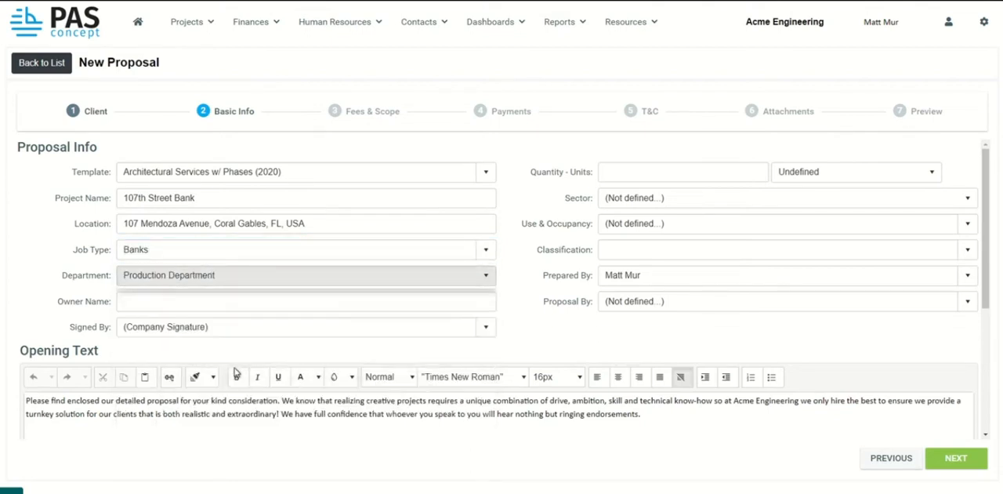
Enter the project owner's full name in the proposal info.
click(181, 299)
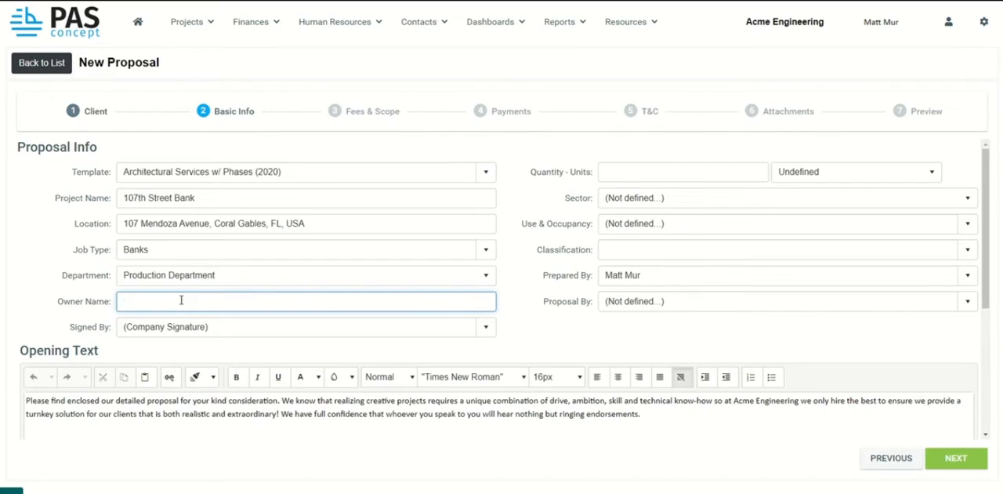
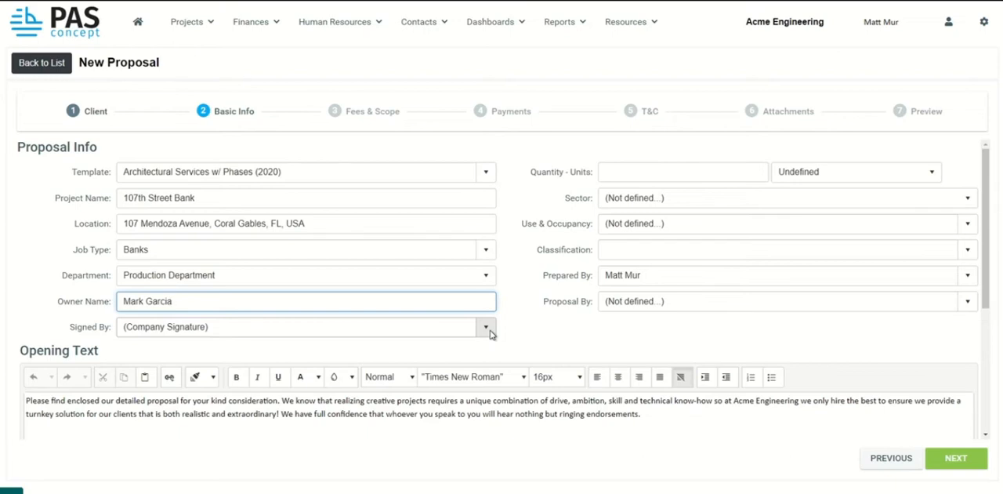
Set the project quantity to 1,500 with Sq. Feet as the unit.
click(620, 168)
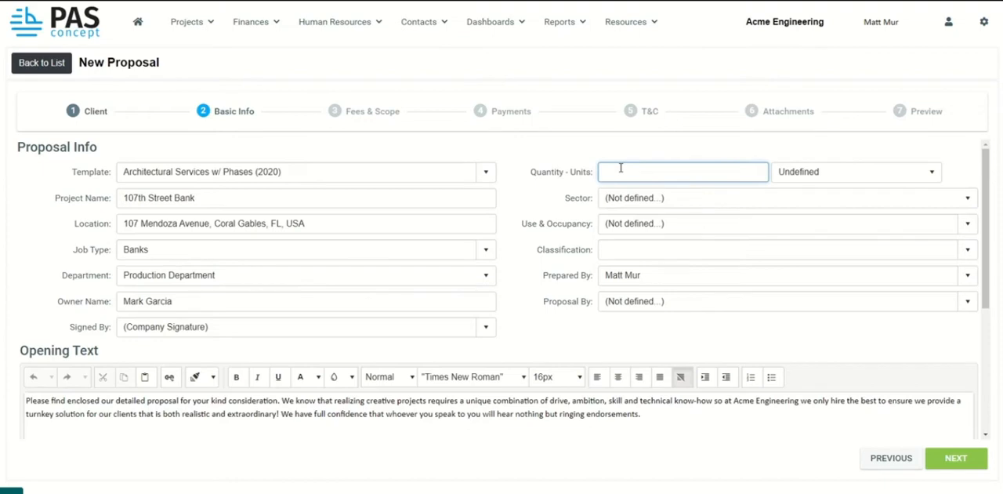
text(1500)
click(820, 172)
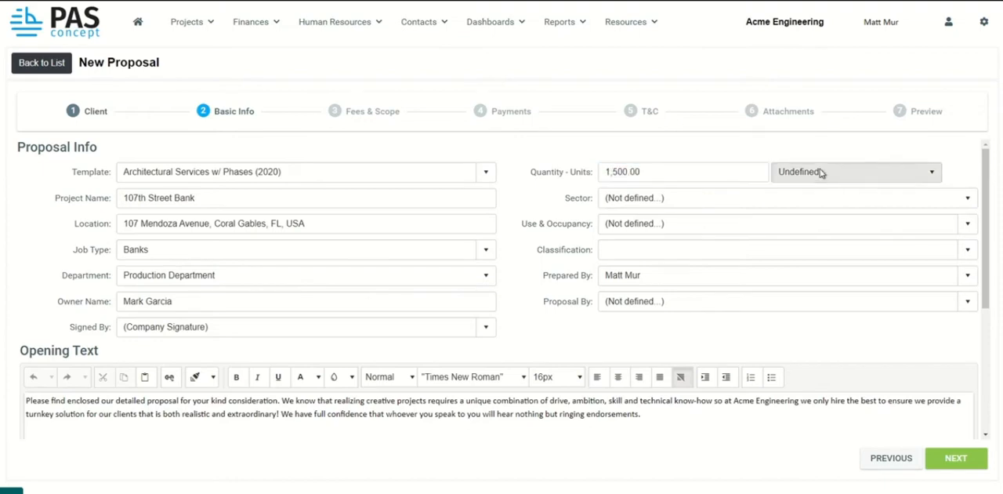
click(807, 275)
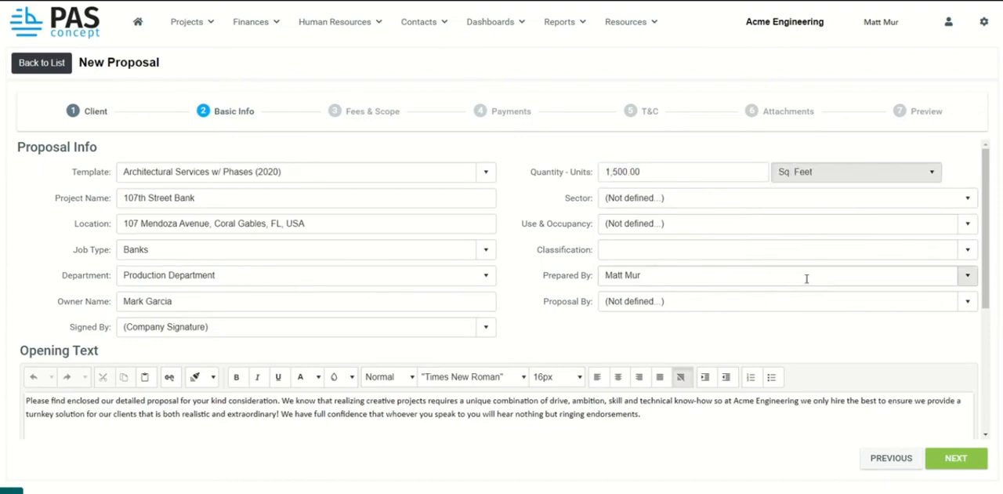
Set the sector to Private and the use and occupancy to Business.
click(967, 199)
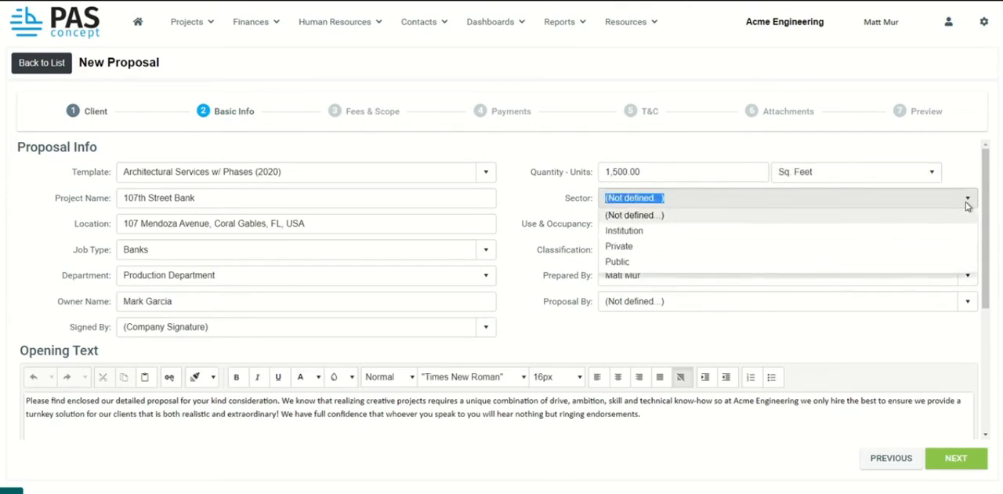
click(611, 256)
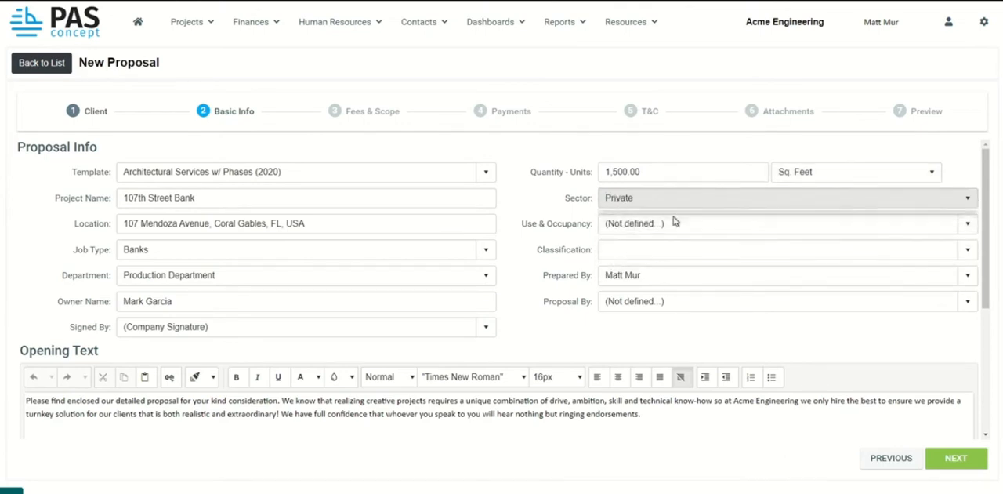
click(969, 224)
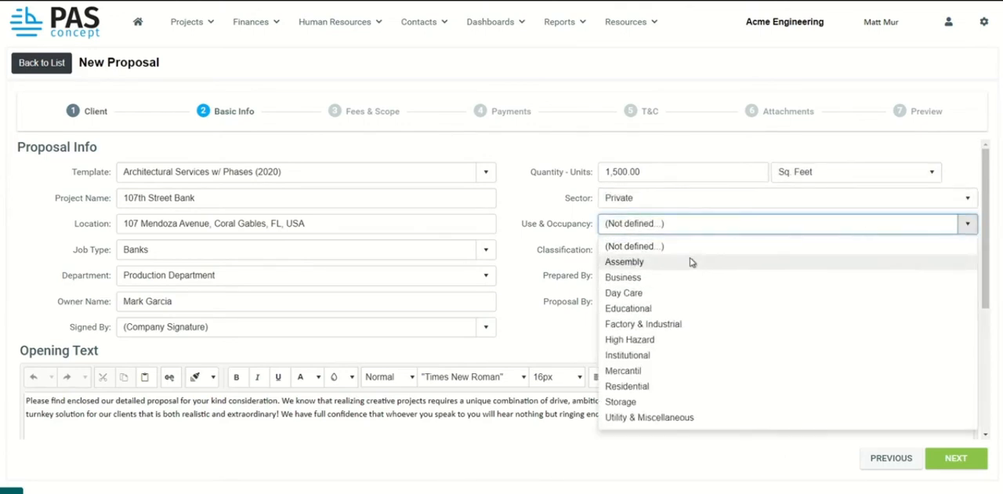
click(641, 278)
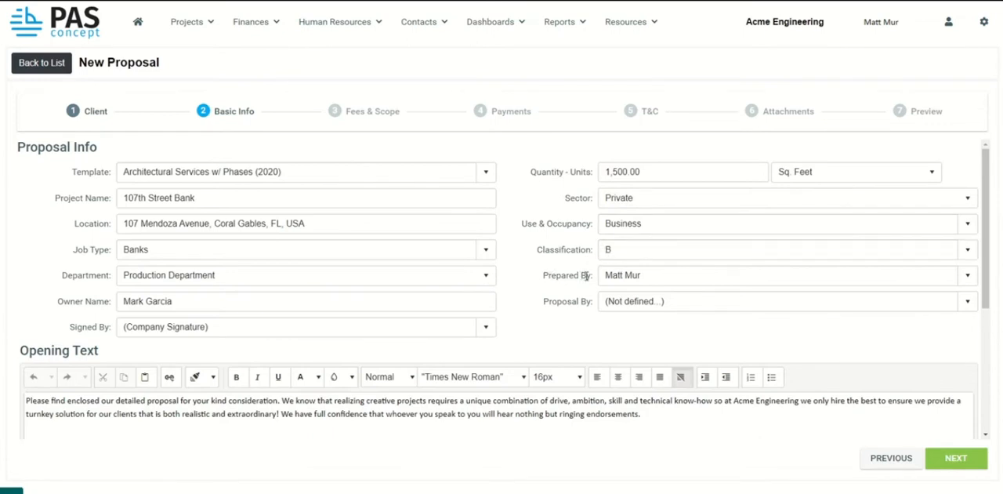
Set Proposal By to the same person as Prepared By and continue to the Fees & Scope stage.
click(968, 302)
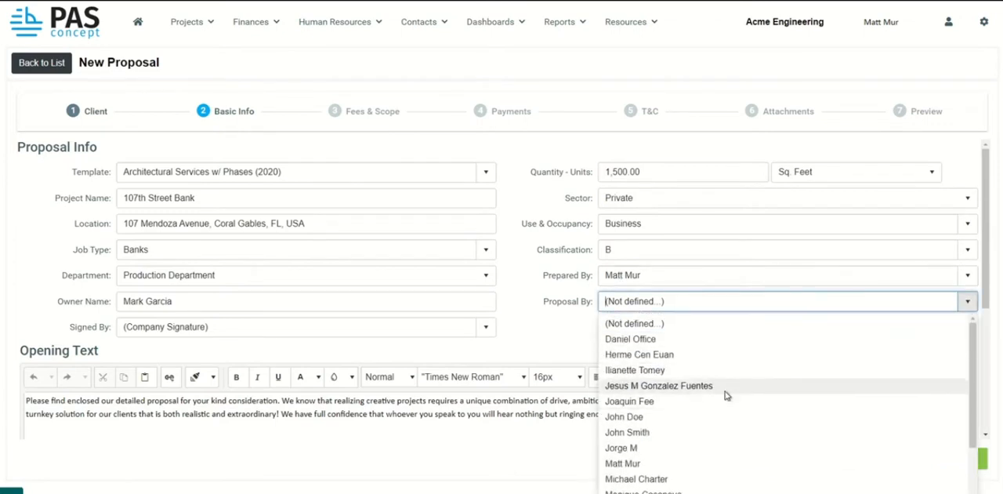
click(677, 463)
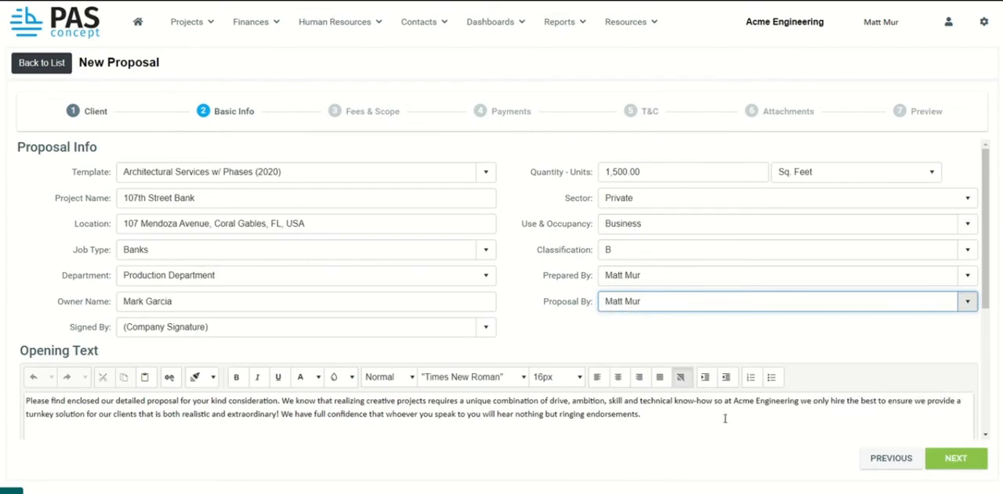
click(970, 338)
scroll(986, 291, down, 3)
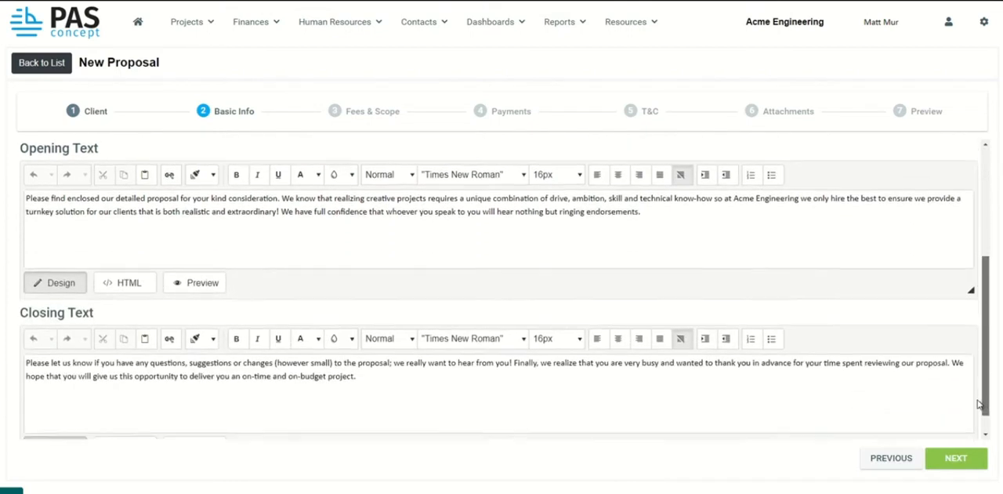
click(948, 464)
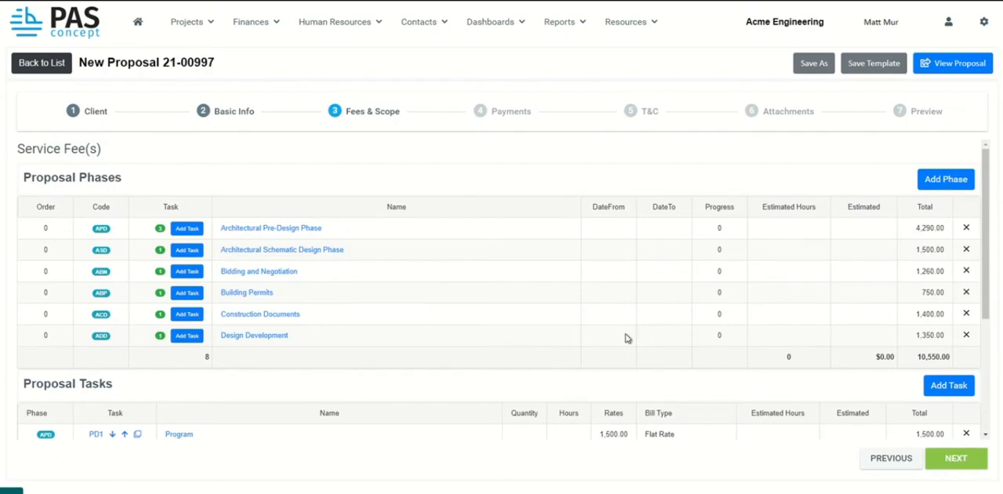
Review the proposal's phases and tasks, including the name and description of the Architectural Pre-Design Phase.
scroll(443, 319, down, 3)
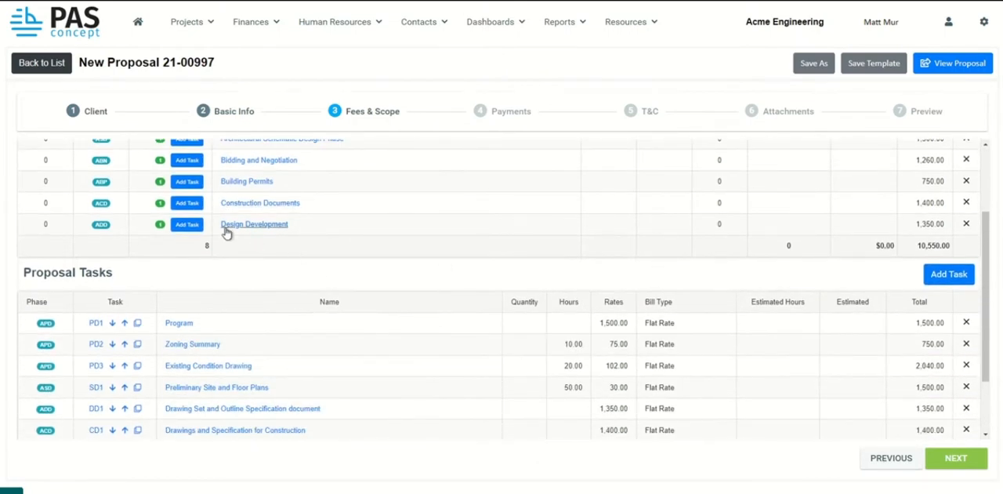
scroll(227, 233, up, 3)
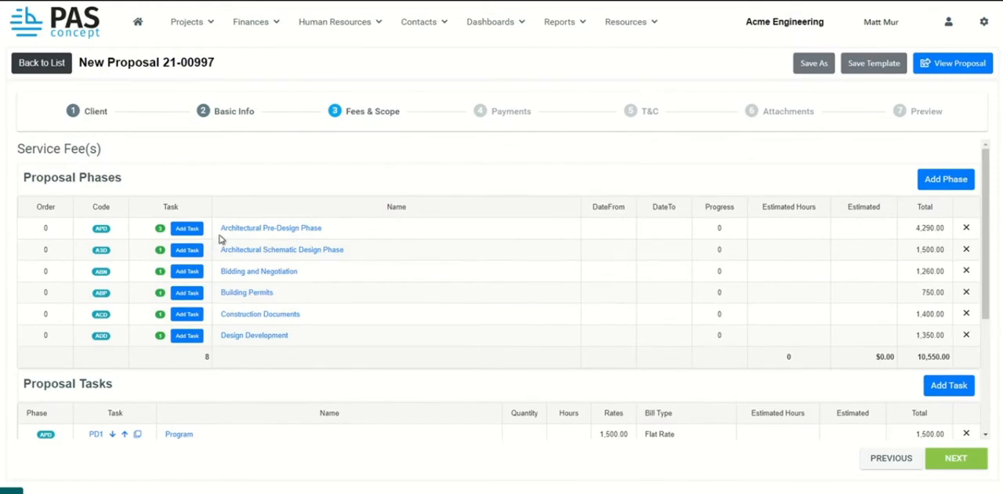
click(278, 232)
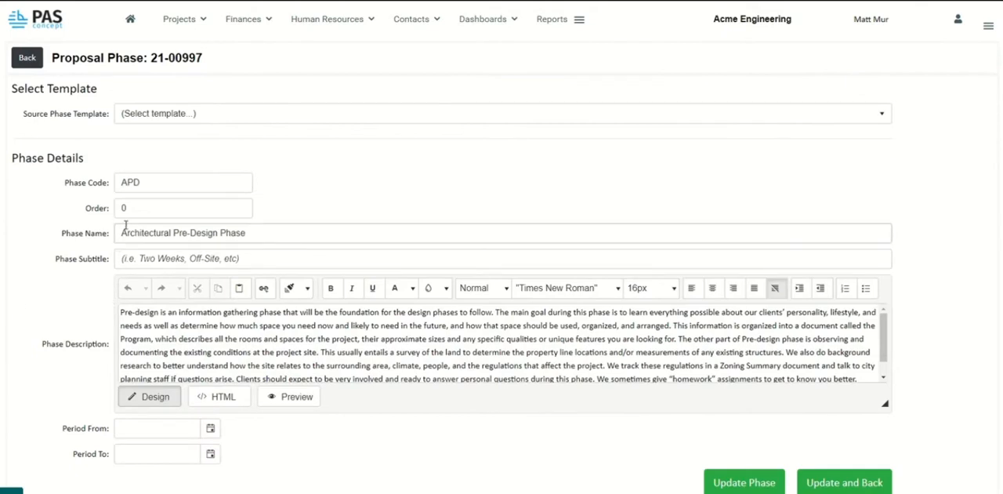
drag(119, 232, 284, 232)
click(251, 320)
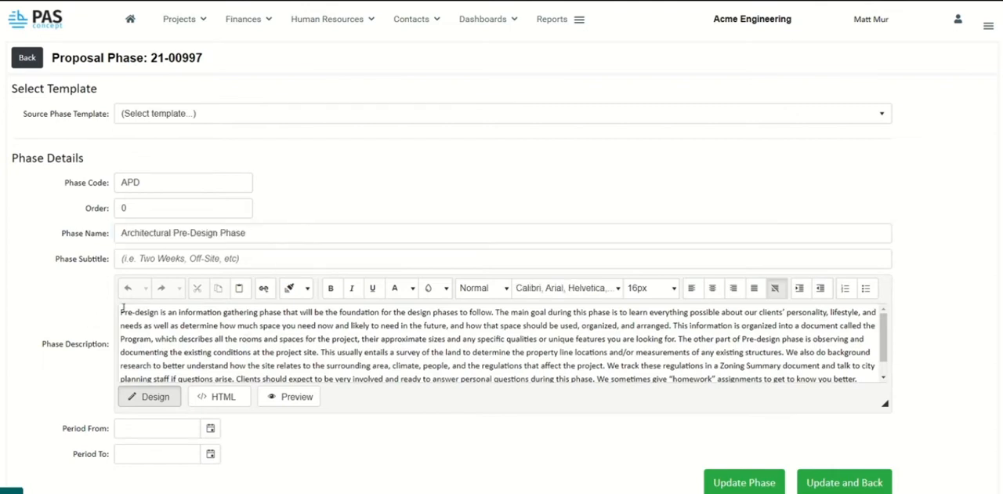
drag(121, 312, 672, 373)
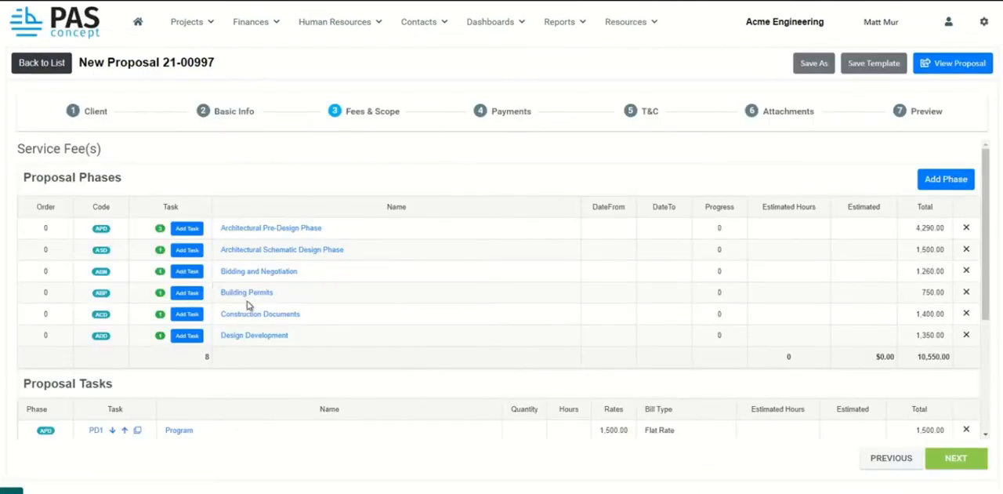
Open the Program task from the proposal tasks and review its name, description and Task Estimator.
scroll(249, 302, down, 3)
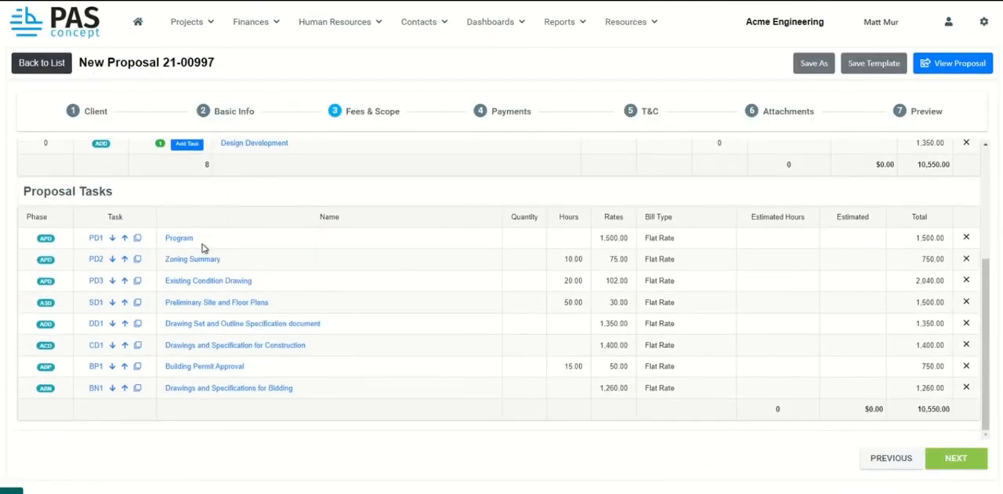
click(179, 239)
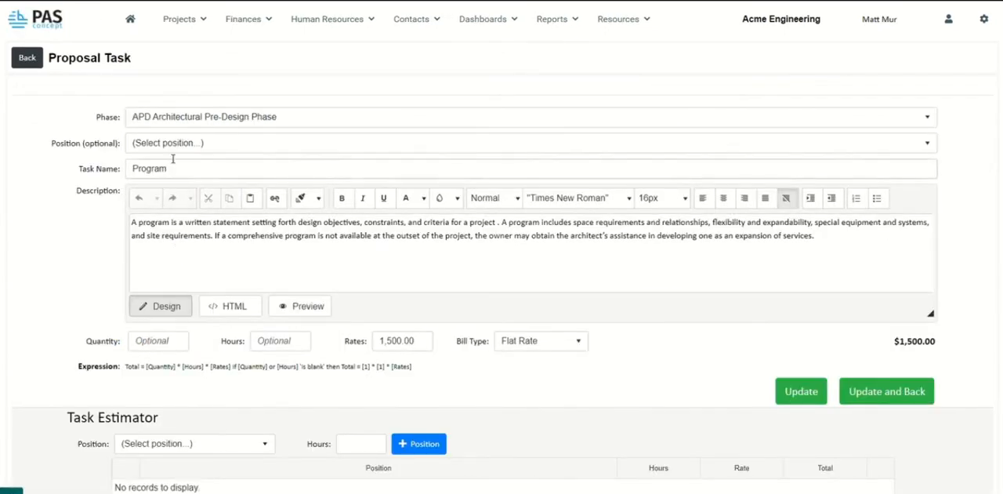
drag(178, 168, 125, 174)
drag(129, 224, 875, 277)
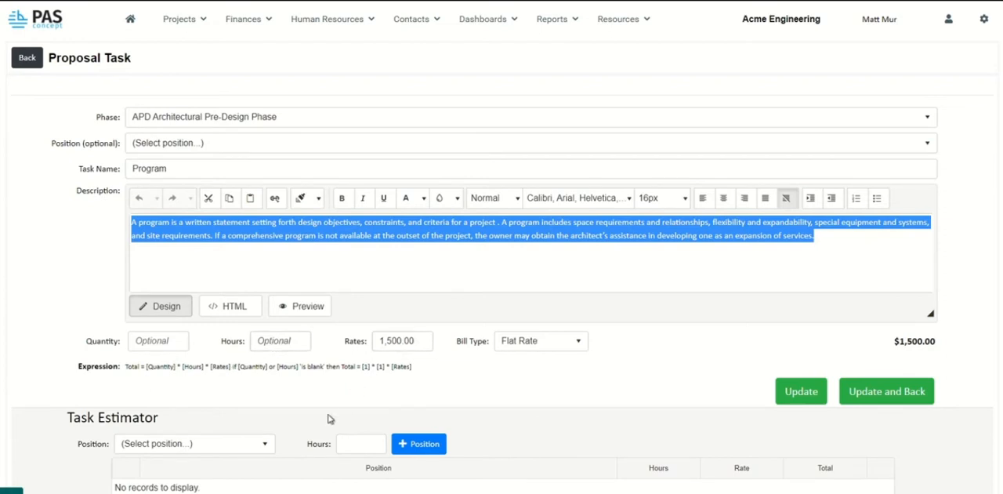
scroll(258, 379, down, 2)
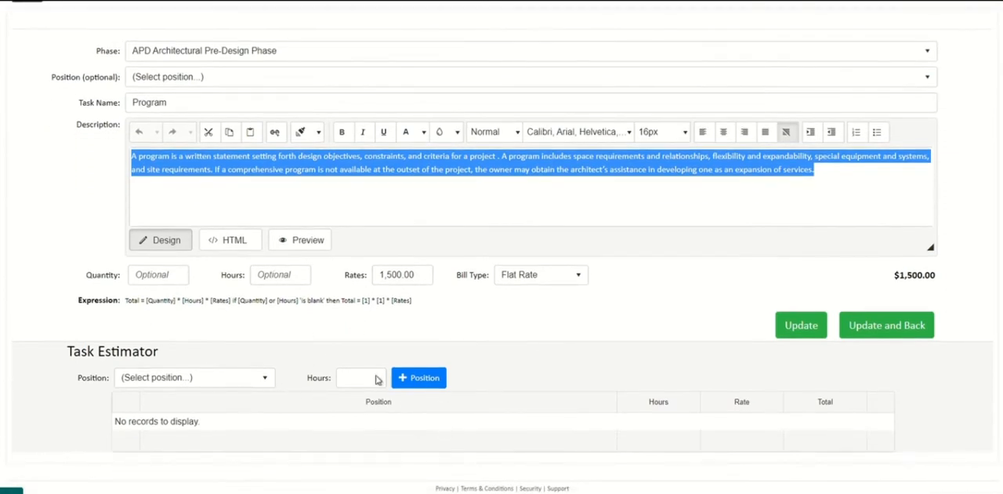
click(48, 272)
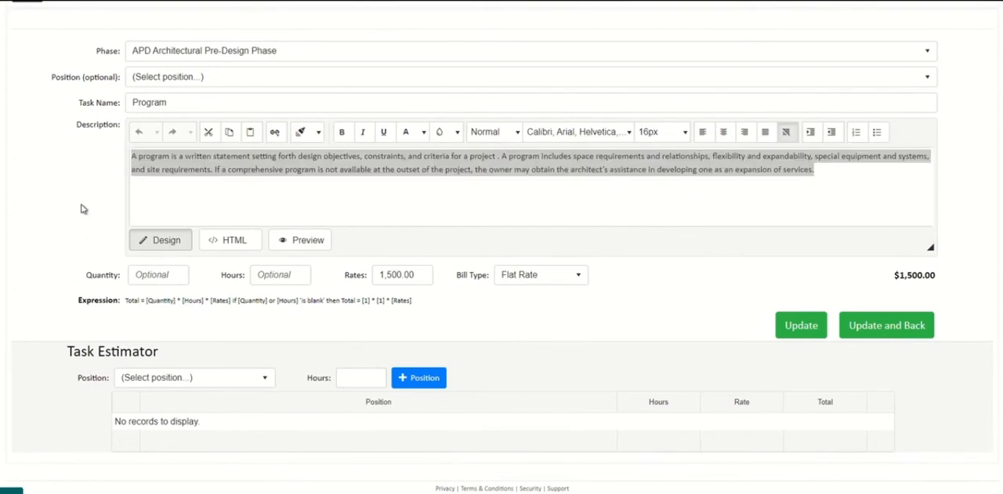
click(223, 181)
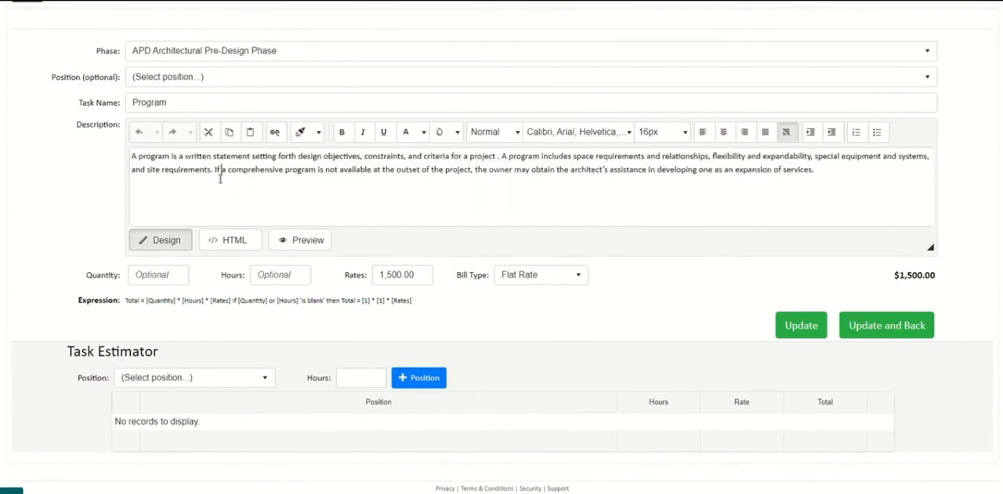
Add a Project Coordinator with 3 hours to the Program task's estimator.
click(265, 379)
scroll(219, 329, down, 2)
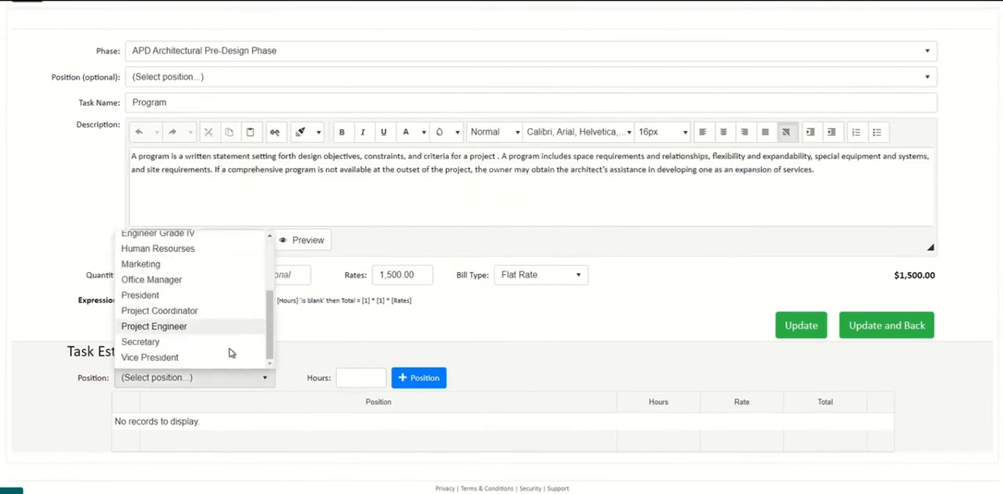
click(169, 311)
click(346, 378)
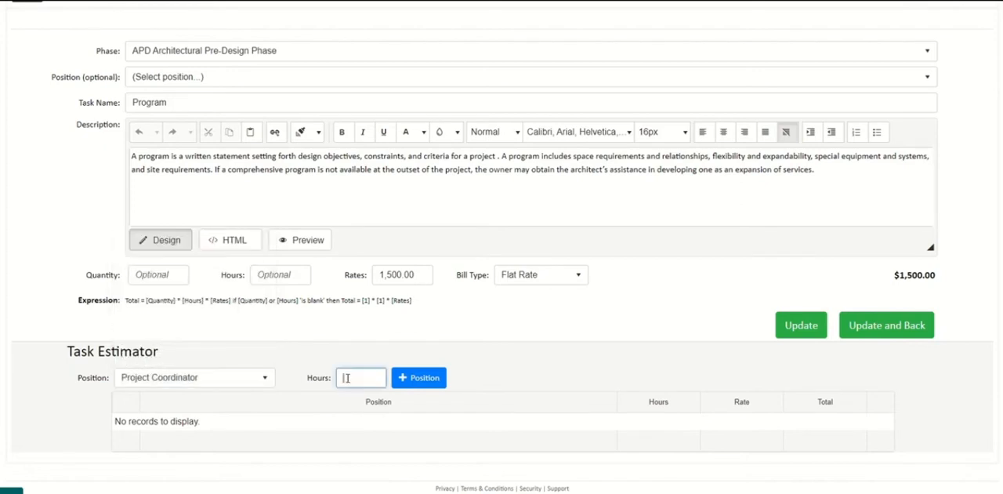
text(3)
click(397, 381)
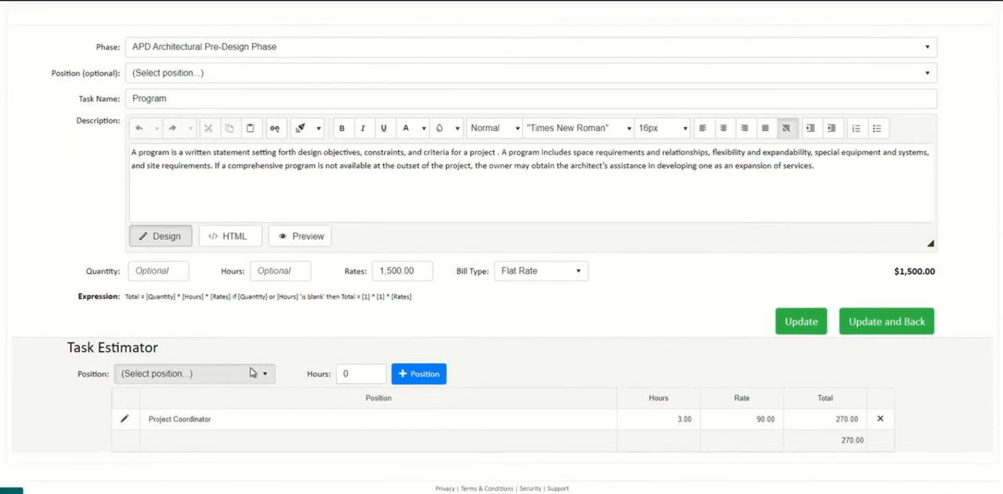
Add a Drafter with 5 hours to the Program task's estimator.
click(262, 375)
scroll(266, 412, up, 1)
scroll(239, 415, down, 3)
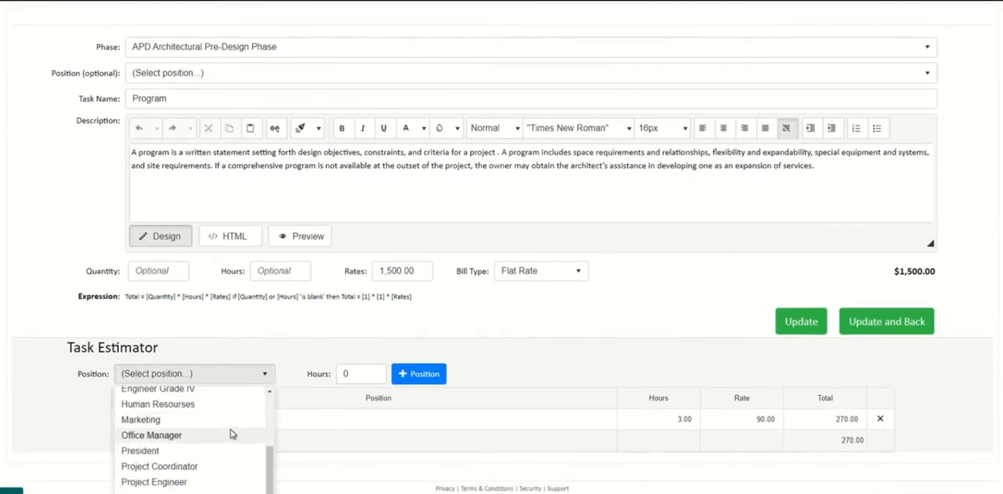
scroll(204, 435, up, 3)
click(179, 431)
click(351, 373)
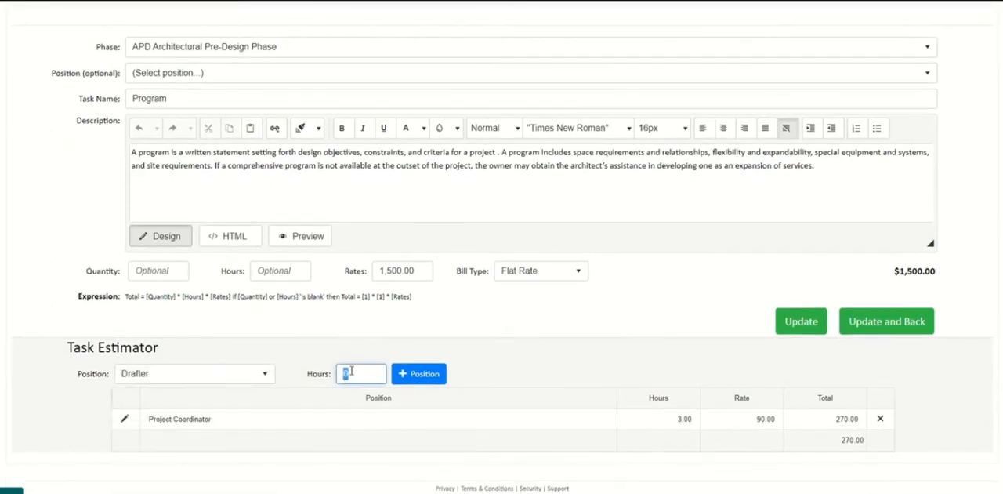
text(5)
click(447, 375)
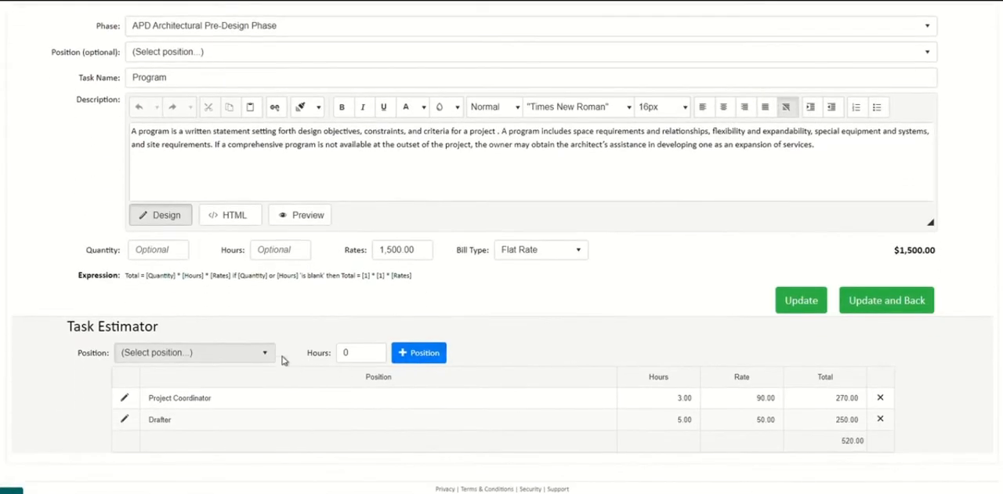
Add an Engineer Grade I with 6 hours to the Program task's estimator.
click(267, 351)
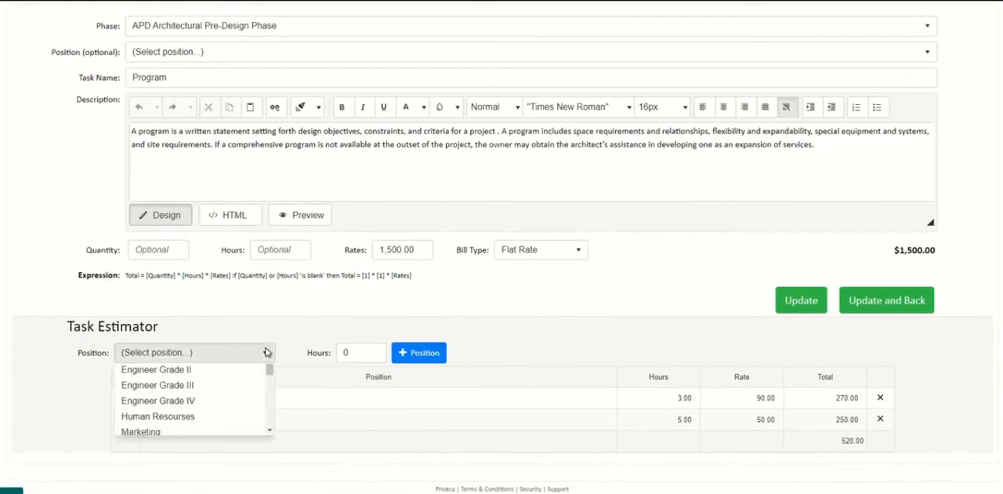
scroll(246, 376, up, 2)
click(226, 407)
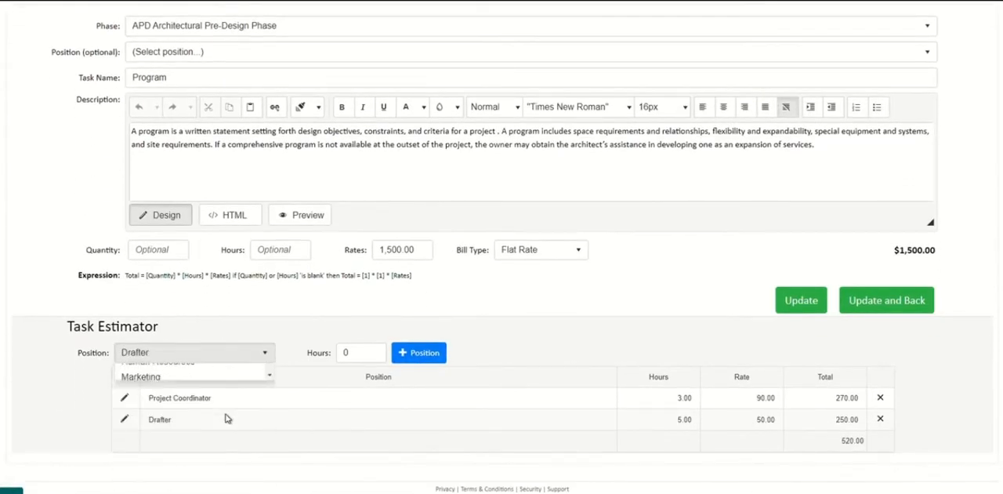
click(264, 351)
scroll(173, 392, up, 1)
click(161, 389)
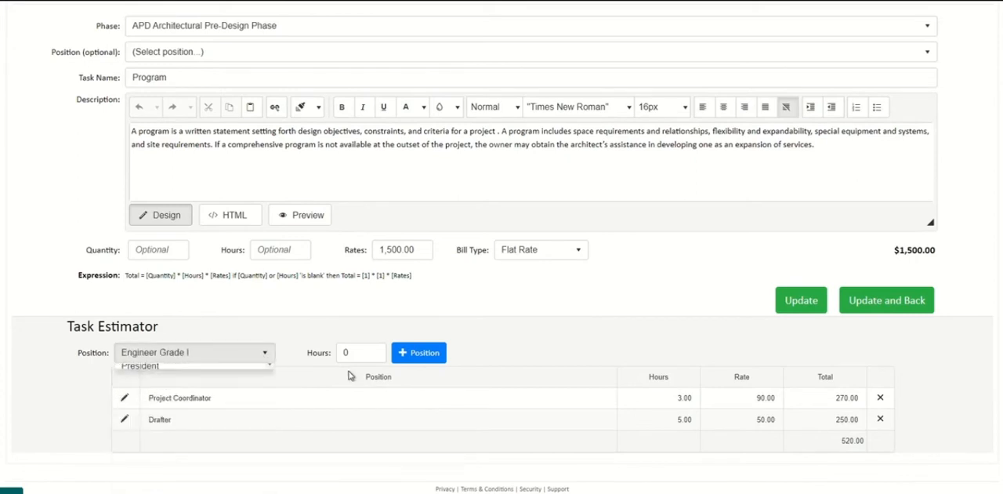
click(357, 353)
text(6)
click(406, 352)
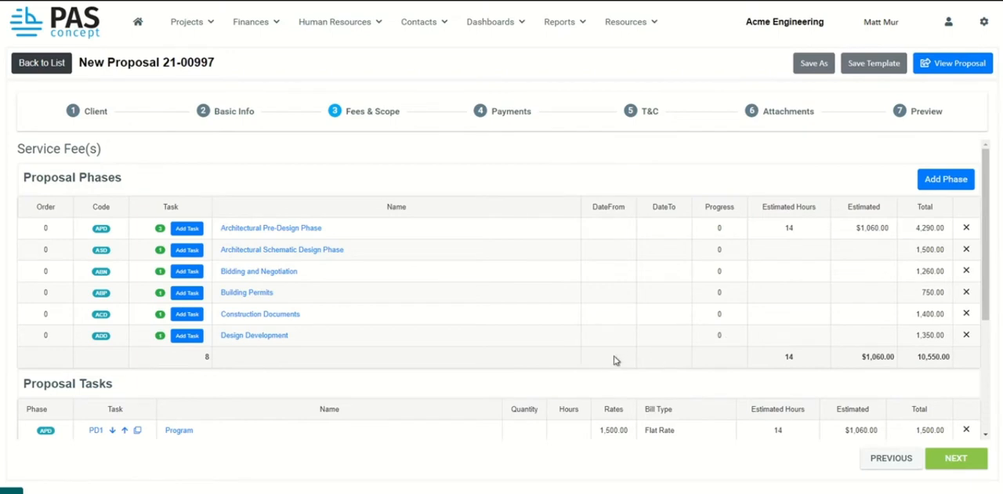
Continue from the fees and scope to the payment schedule and look over the available payment schedule types.
scroll(618, 356, down, 5)
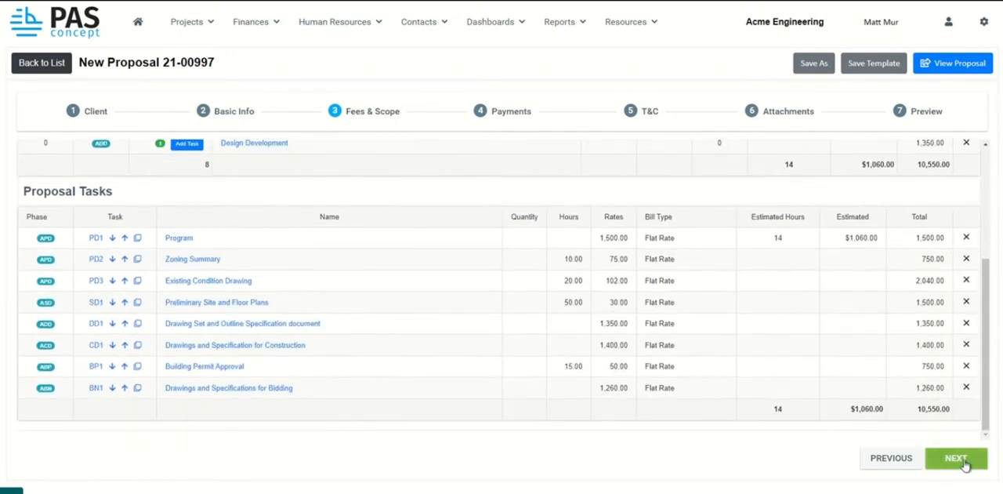
click(963, 459)
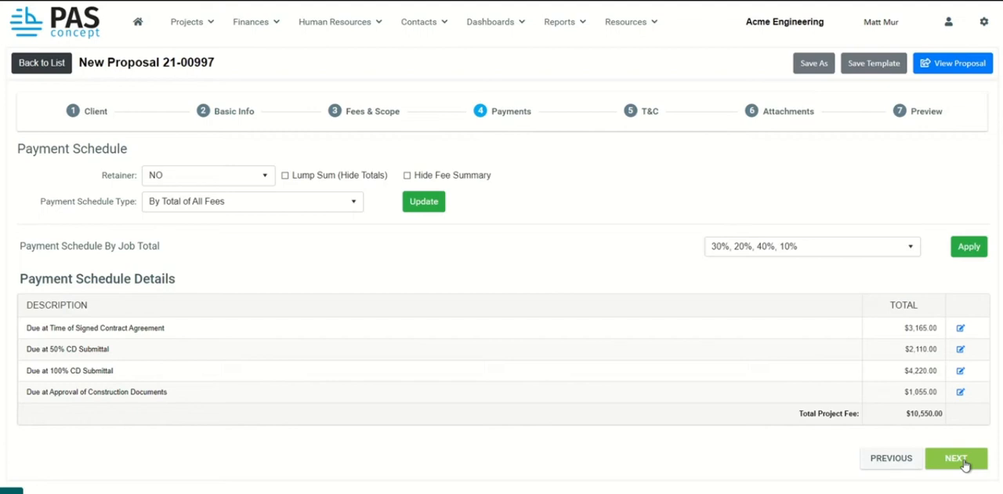
click(349, 212)
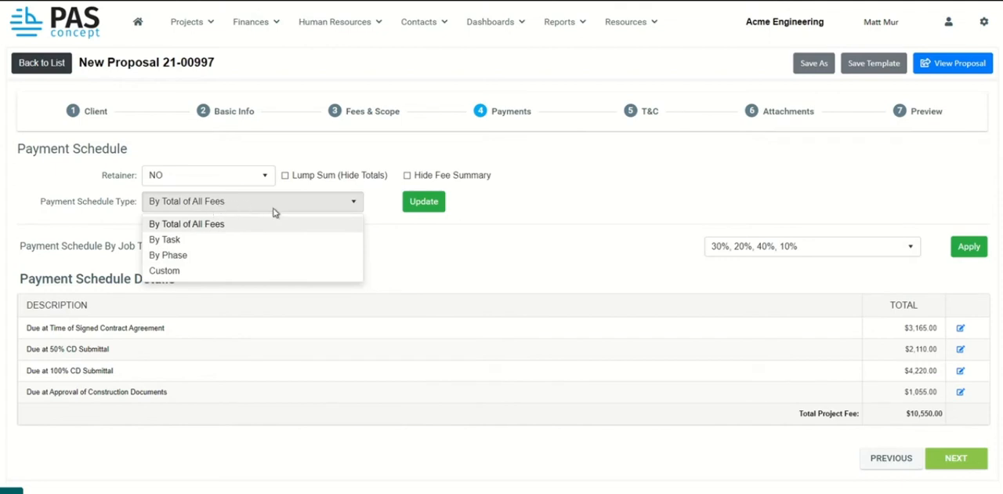
click(485, 272)
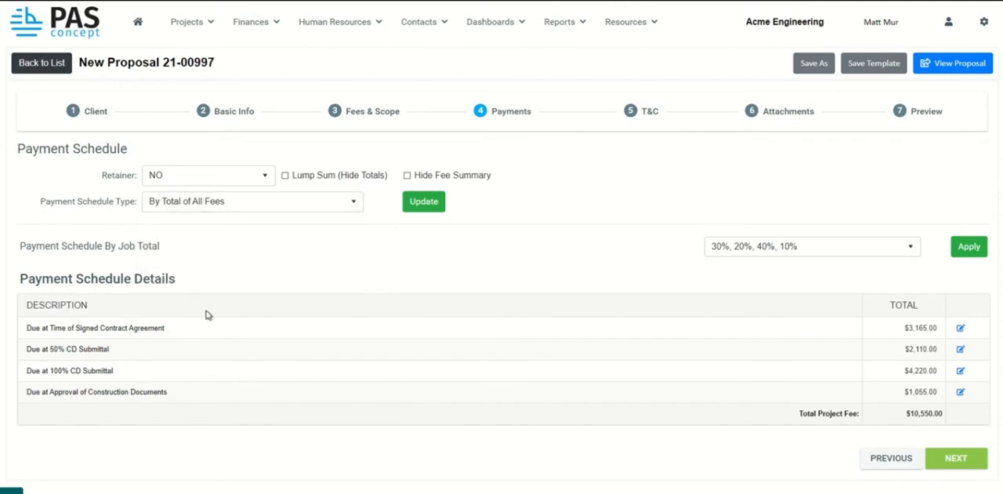
Set the retainer to YES and toggle the Lump Sum (Hide Totals) option on and off again.
click(212, 180)
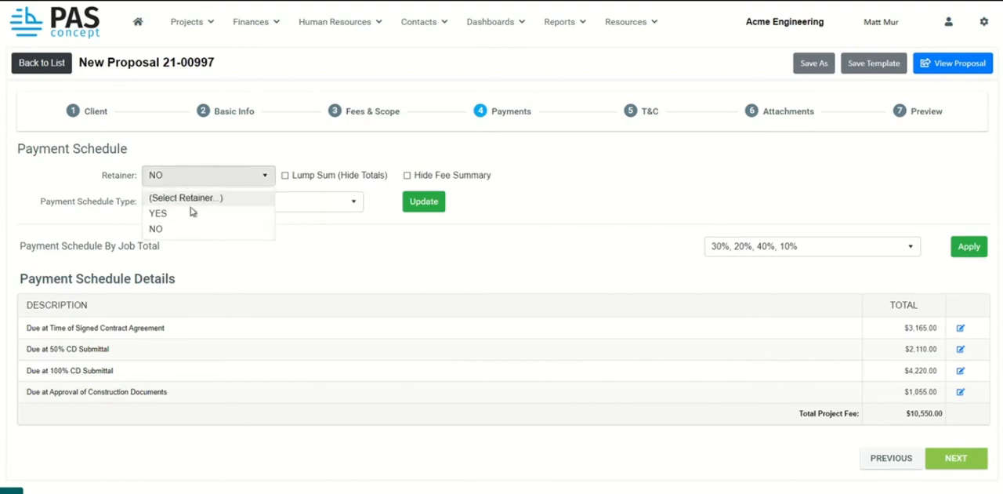
click(192, 212)
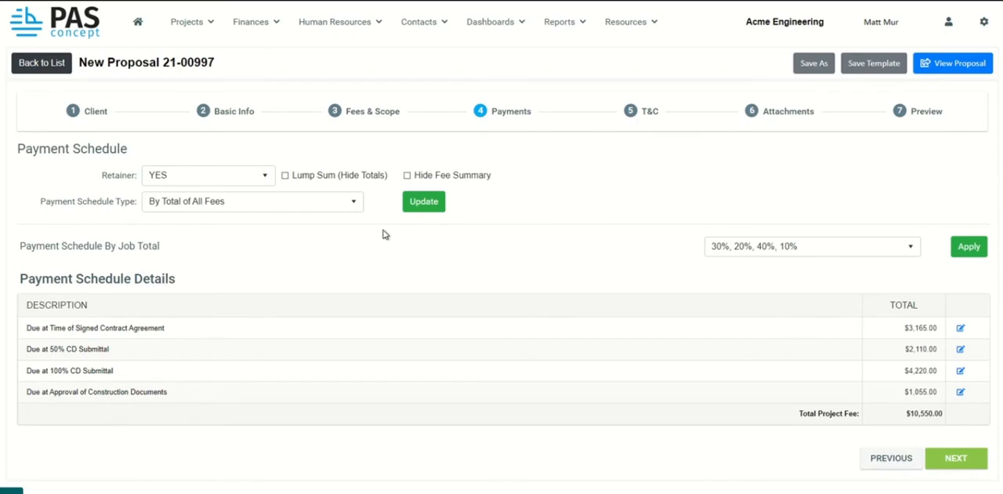
click(283, 178)
click(284, 176)
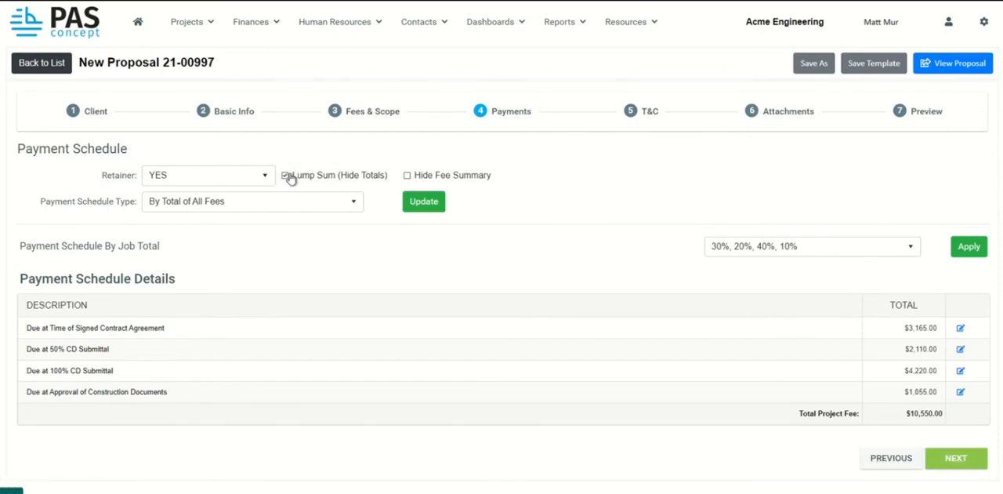
Open the proposal's terms and conditions for editing and select part of the Design Phase paragraph.
click(957, 461)
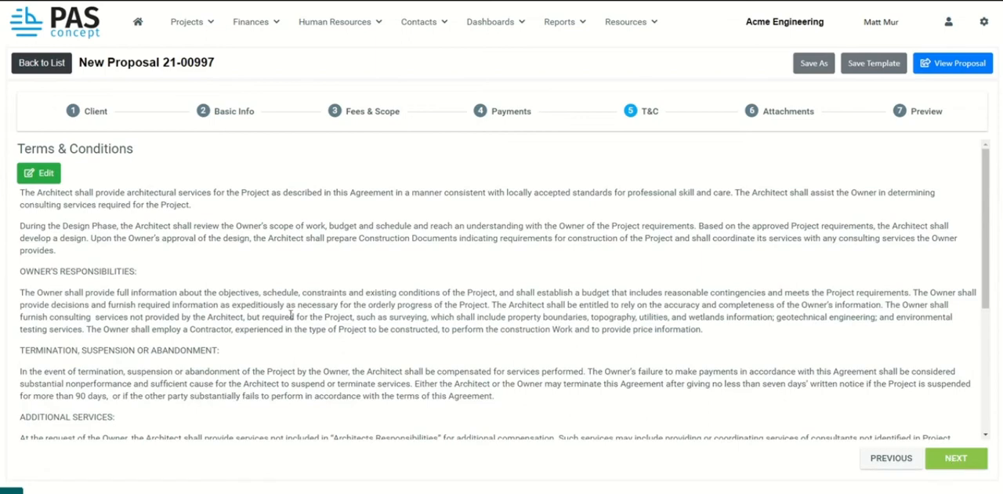
click(40, 178)
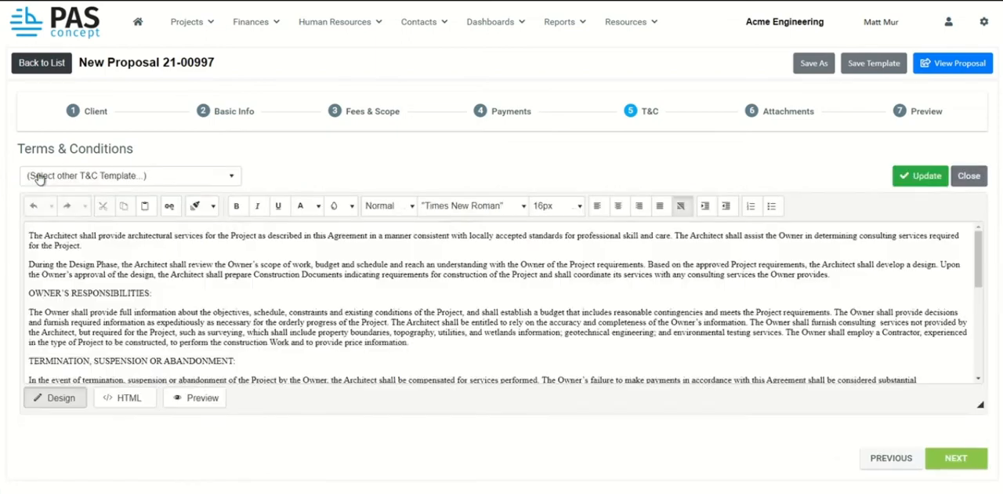
drag(117, 265, 152, 280)
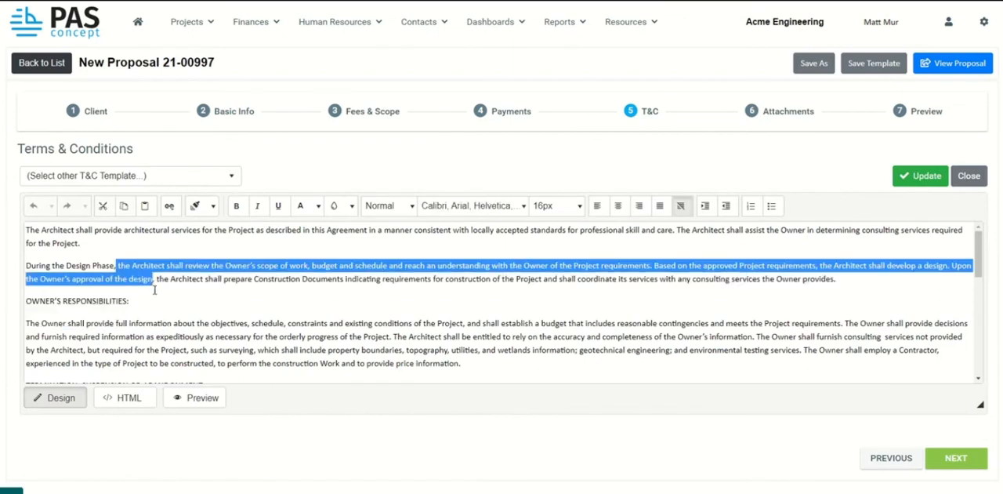
Look over the other available T&C templates and update the proposal's terms and conditions, keeping the current text.
click(232, 181)
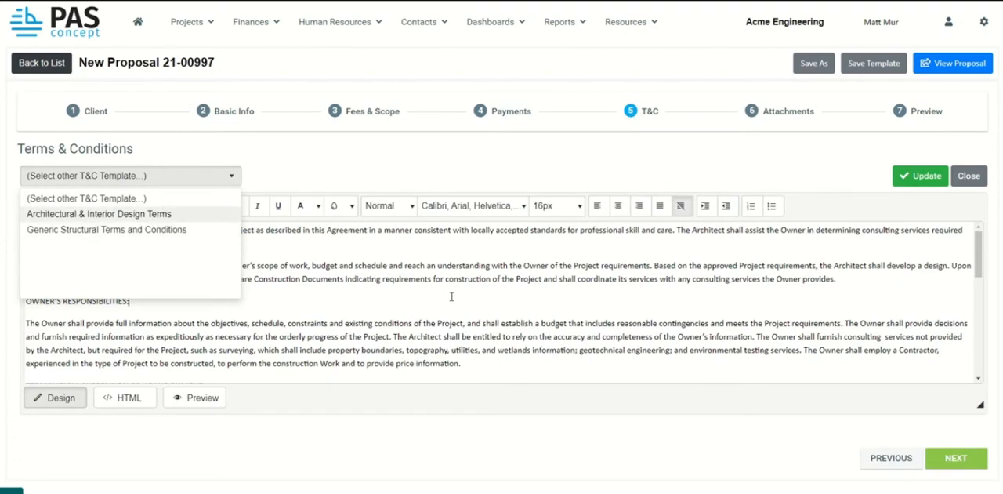
click(423, 172)
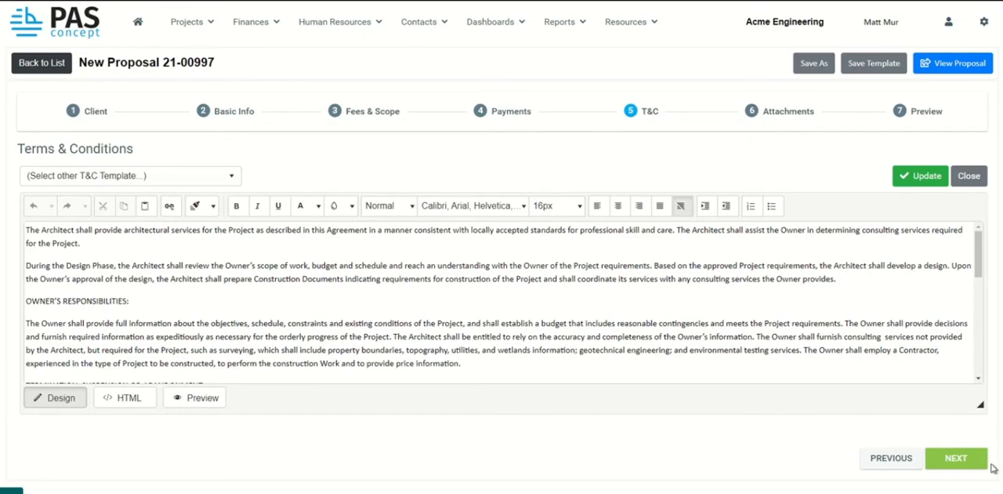
click(929, 178)
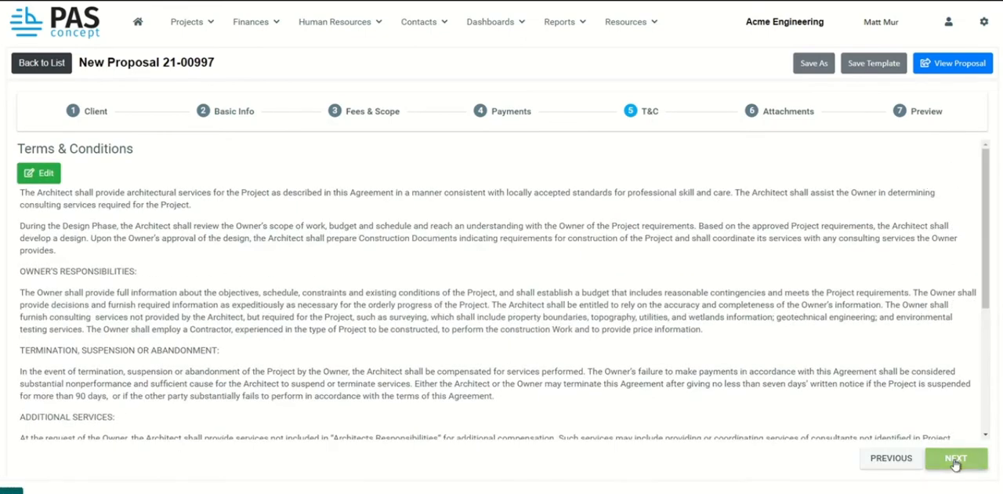
Continue past the attachments without adding files, and review the company, client and project details in the proposal preview.
click(956, 462)
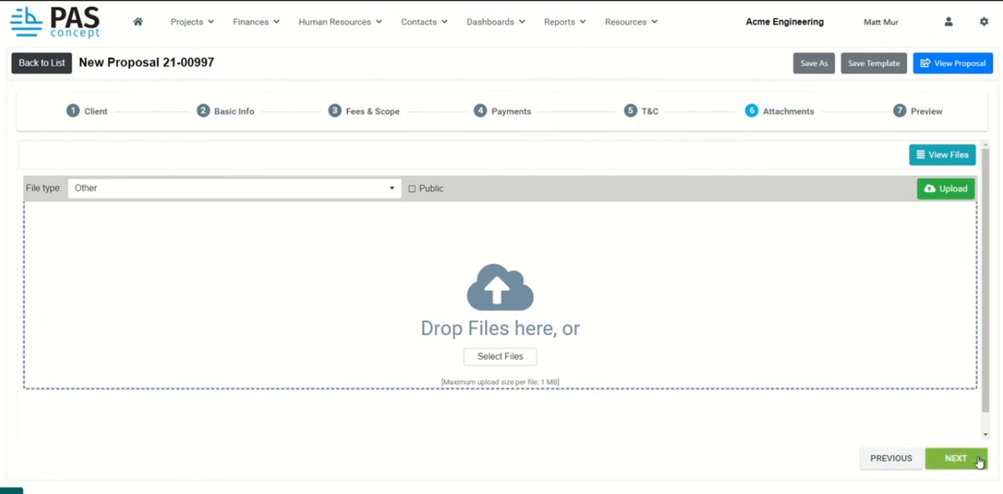
click(956, 459)
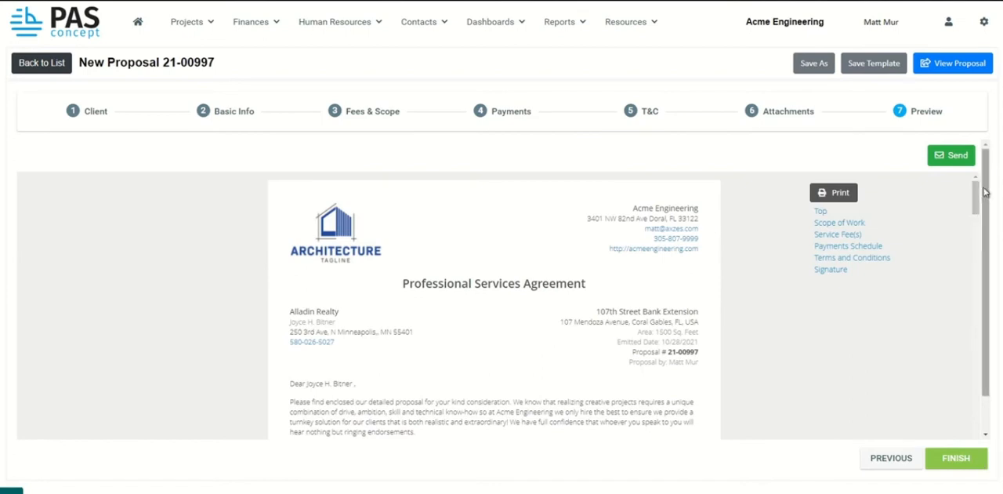
scroll(986, 189, down, 2)
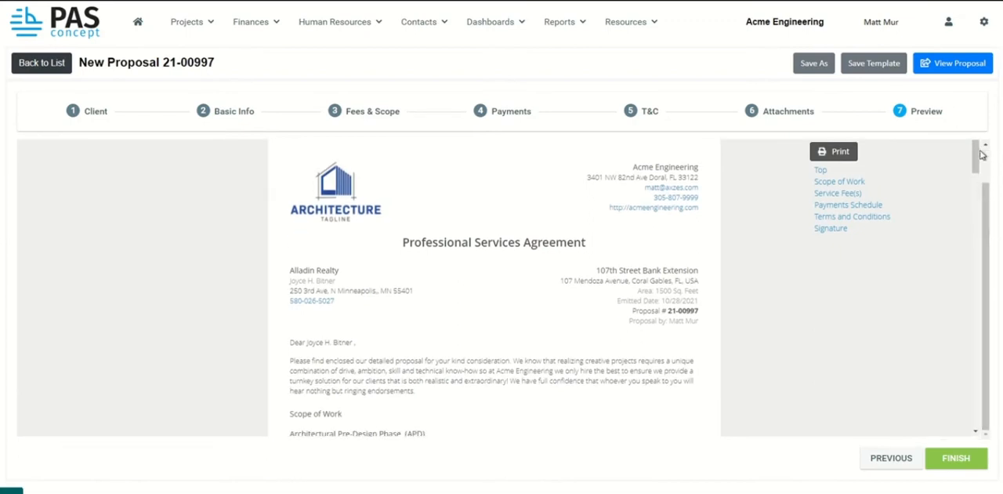
scroll(976, 154, down, 1)
scroll(977, 154, up, 1)
drag(632, 166, 700, 221)
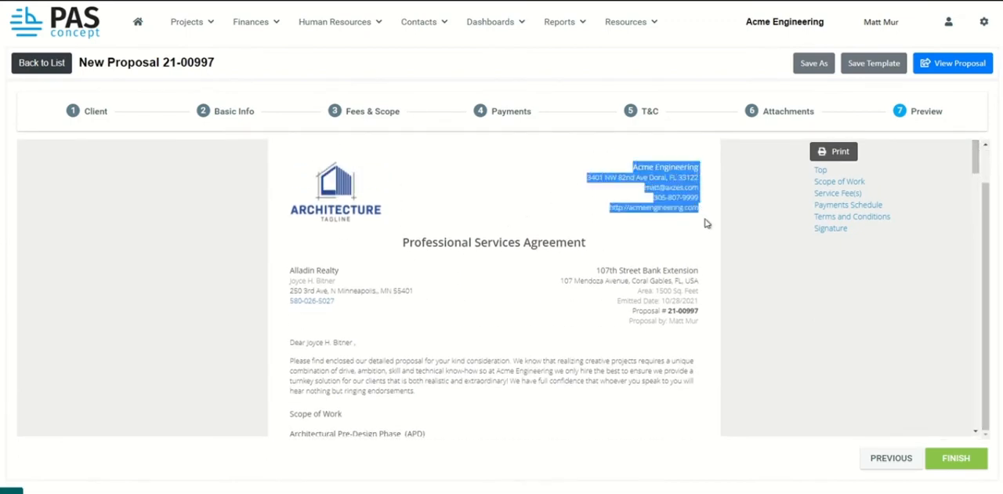
drag(290, 271, 354, 304)
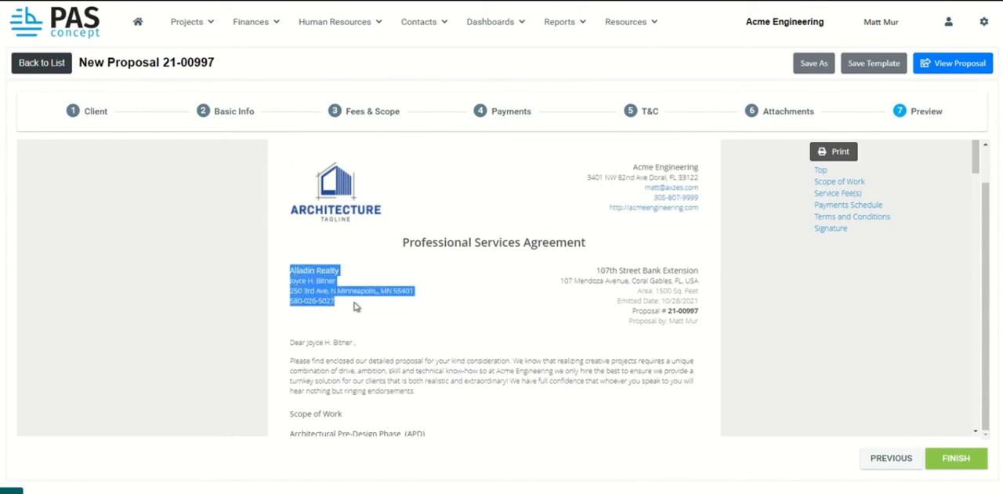
drag(580, 274, 709, 325)
Read through the introductory paragraph and the scope of work phases and tasks in the proposal preview.
scroll(457, 283, down, 3)
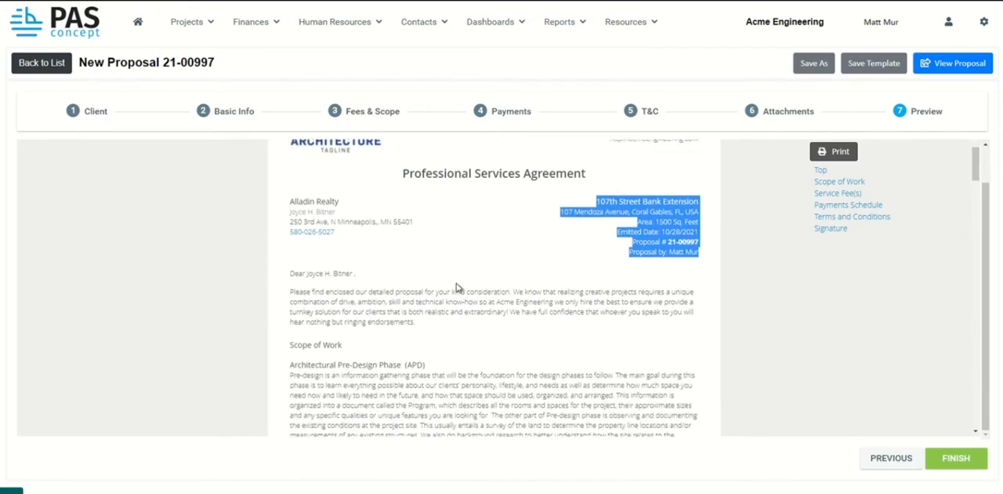
drag(290, 250, 423, 285)
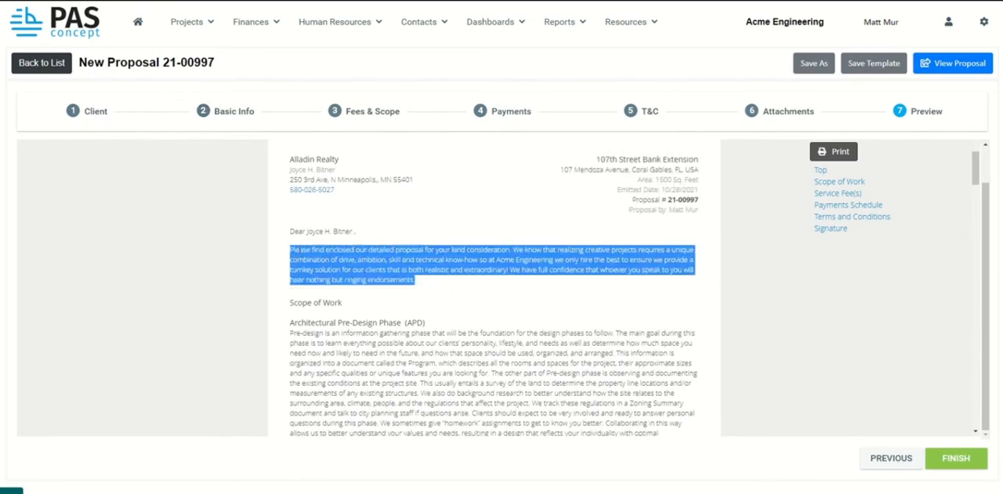
scroll(296, 236, down, 3)
drag(292, 212, 407, 334)
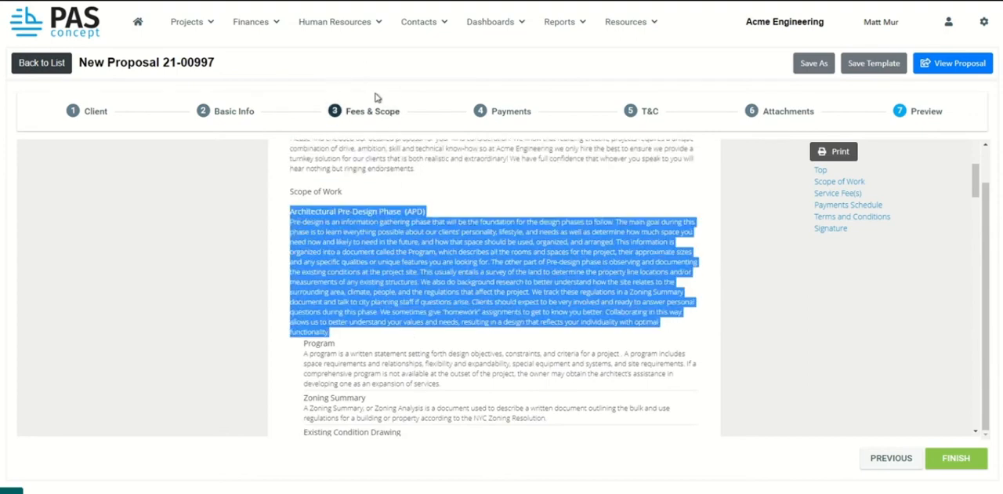
scroll(313, 266, down, 3)
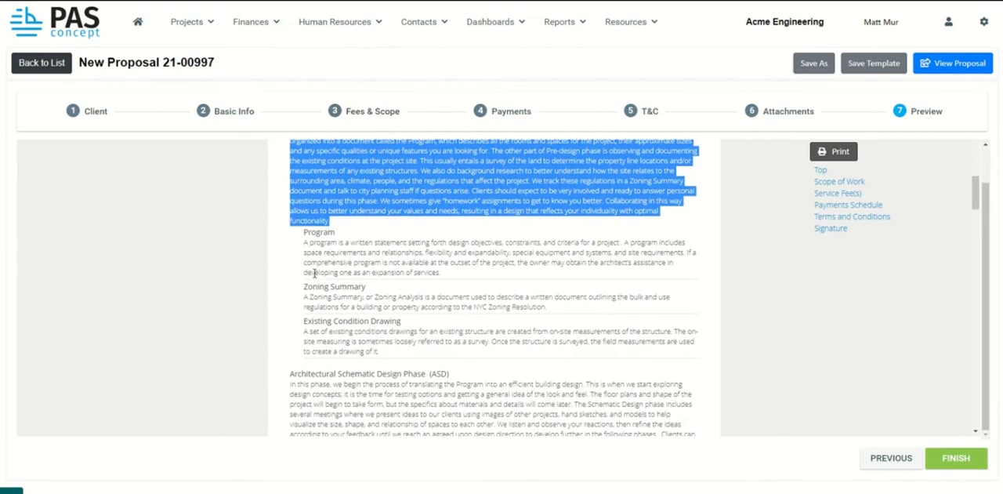
mouse_move(305, 232)
mouse_down()
mouse_move(322, 249)
mouse_move(549, 308)
mouse_move(485, 341)
mouse_move(491, 362)
mouse_up()
scroll(485, 352, down, 7)
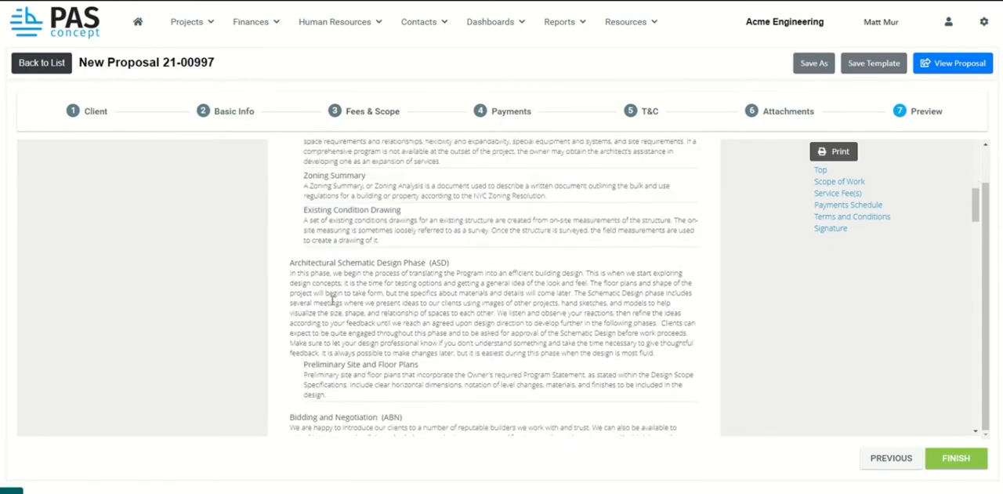
scroll(335, 277, down, 5)
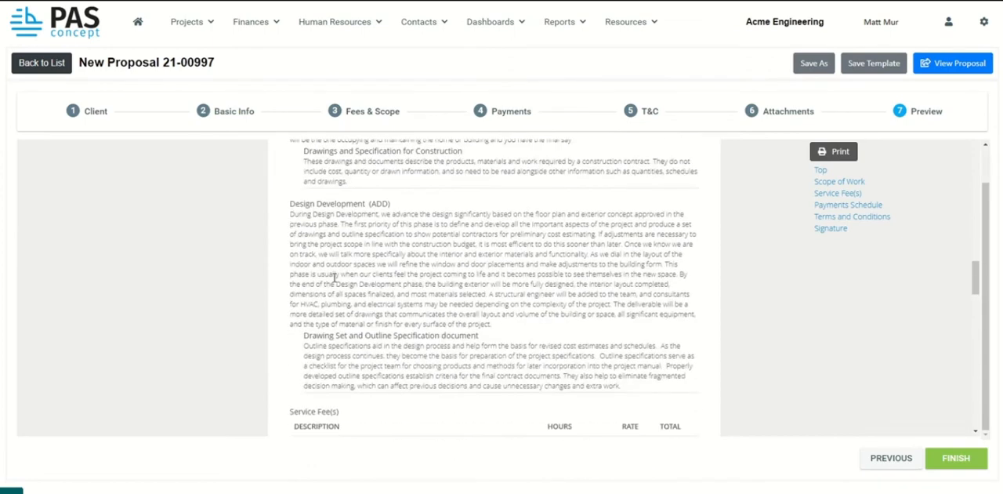
Examine the hours, rates and totals in the preview's Service Fee(s) table.
scroll(335, 277, down, 1)
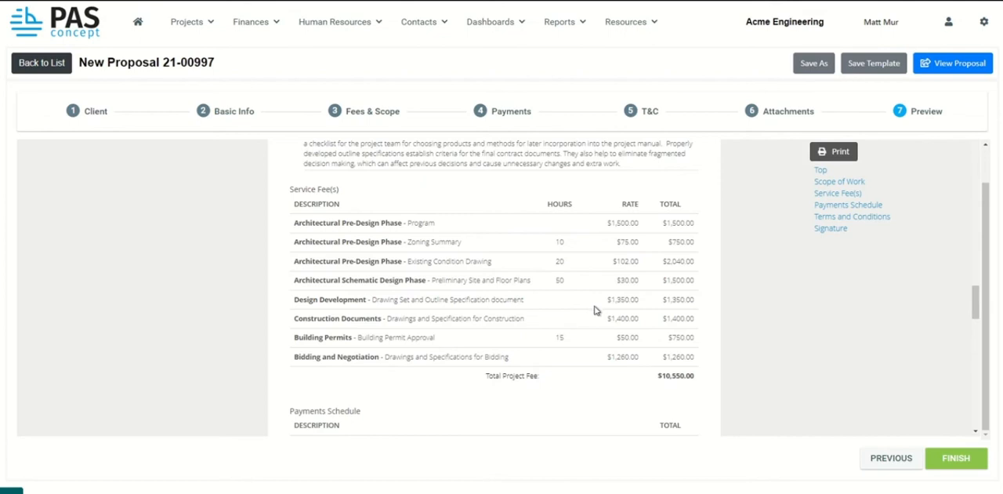
drag(661, 377, 296, 237)
click(701, 358)
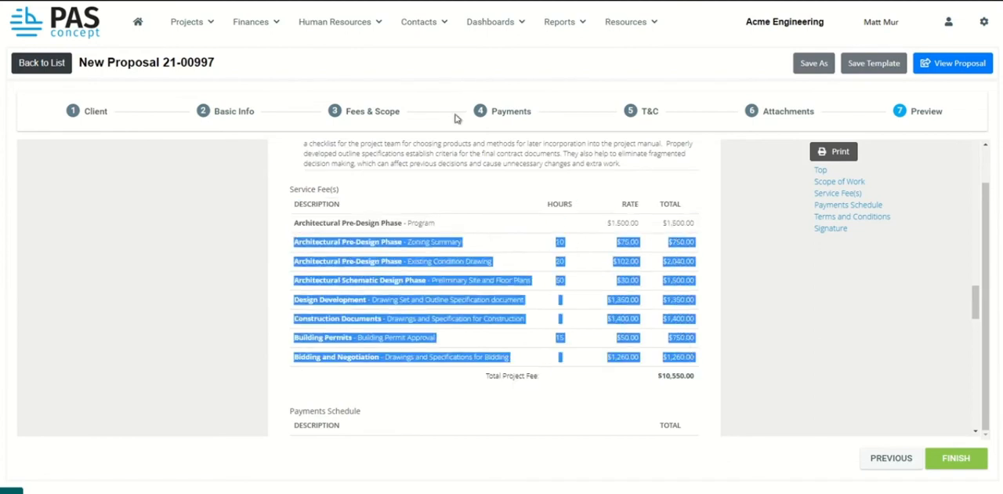
Turn on Lump Sum (Hide Totals) in the payment schedule settings and return to the proposal preview.
click(511, 115)
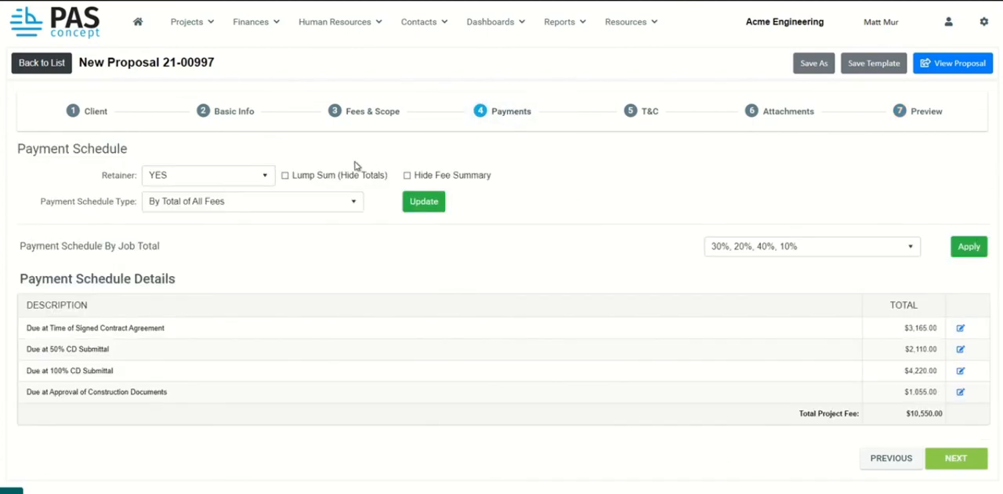
click(286, 176)
click(902, 116)
Check how the Service Fee(s) table and payments schedule appear in the preview with lump sum enabled.
scroll(451, 350, down, 15)
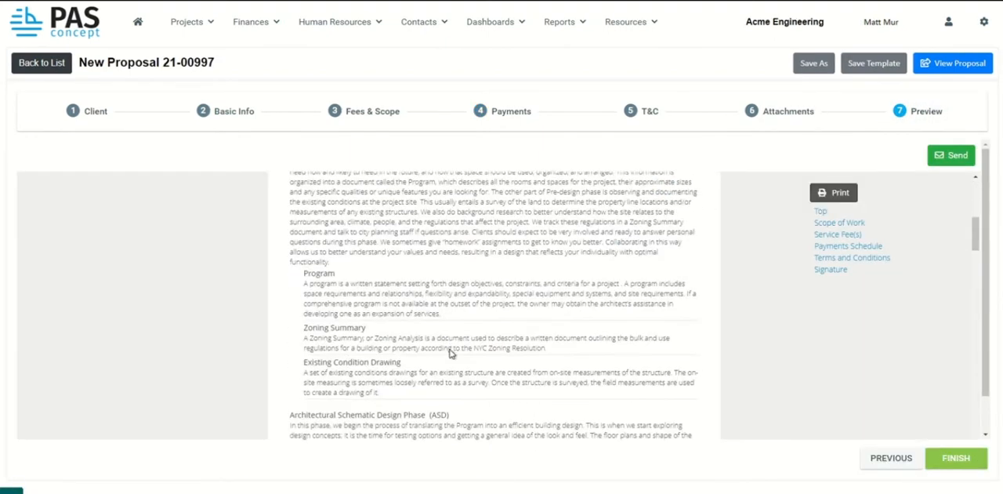
scroll(451, 350, down, 5)
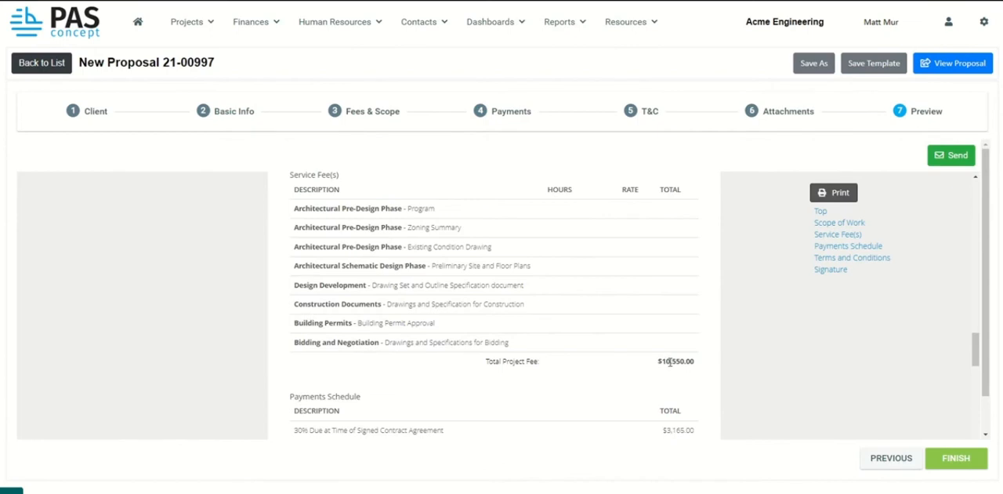
scroll(428, 224, down, 3)
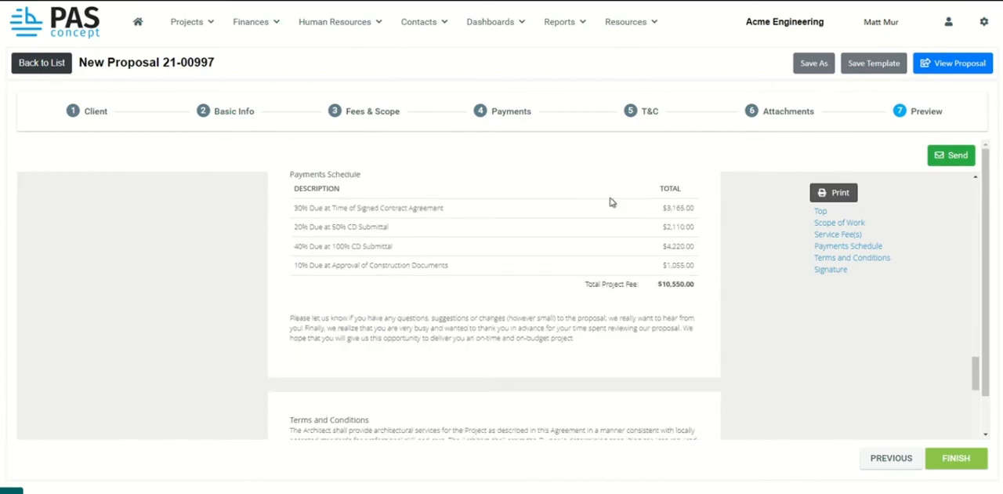
scroll(633, 272, up, 3)
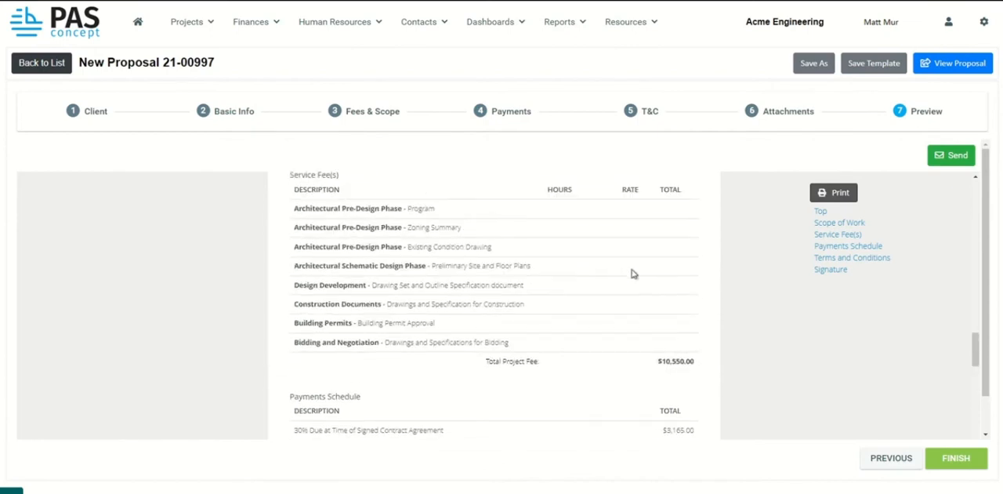
scroll(633, 273, up, 1)
scroll(634, 274, down, 2)
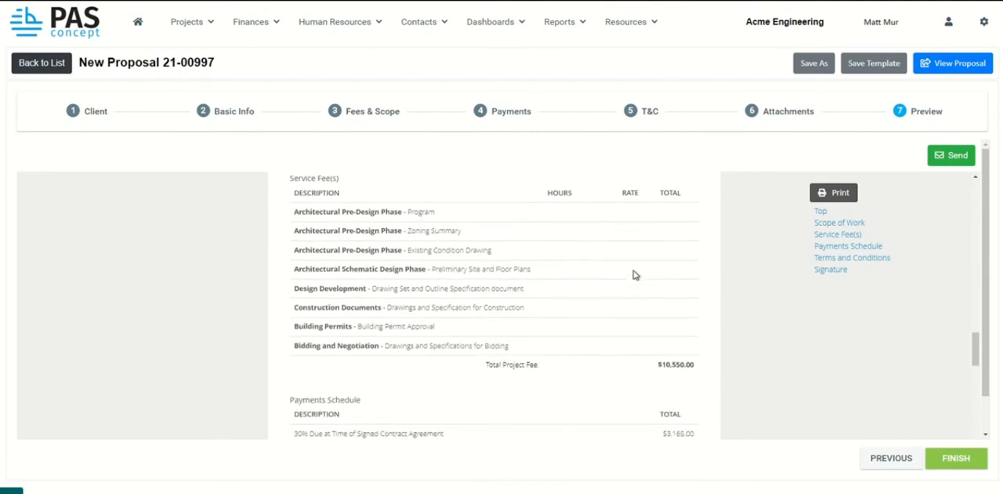
scroll(434, 251, up, 1)
drag(291, 230, 702, 424)
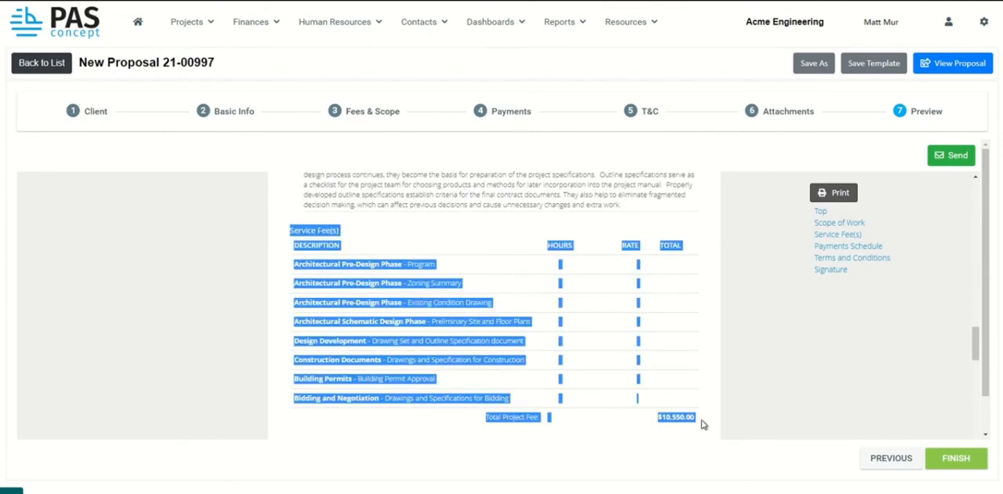
click(703, 424)
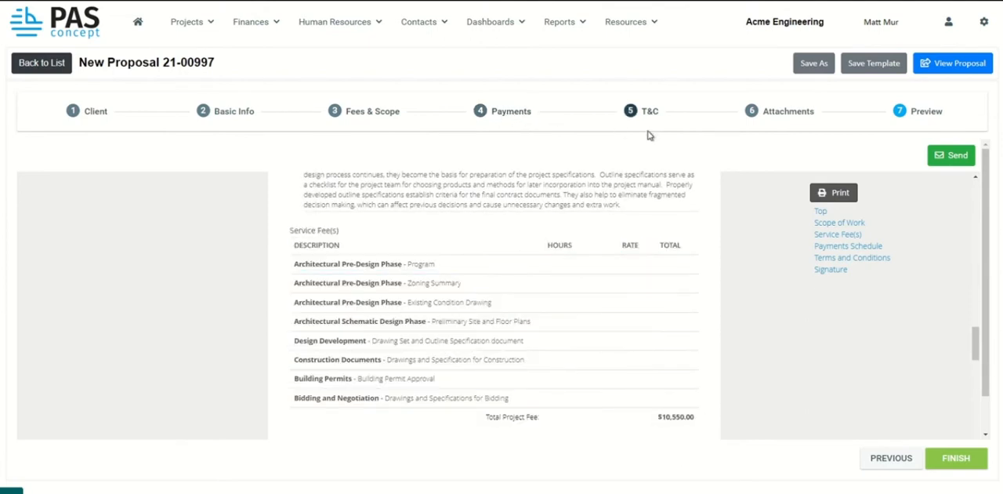
Turn on Hide Fee Summary in the payment schedule settings and reopen the proposal preview.
click(510, 113)
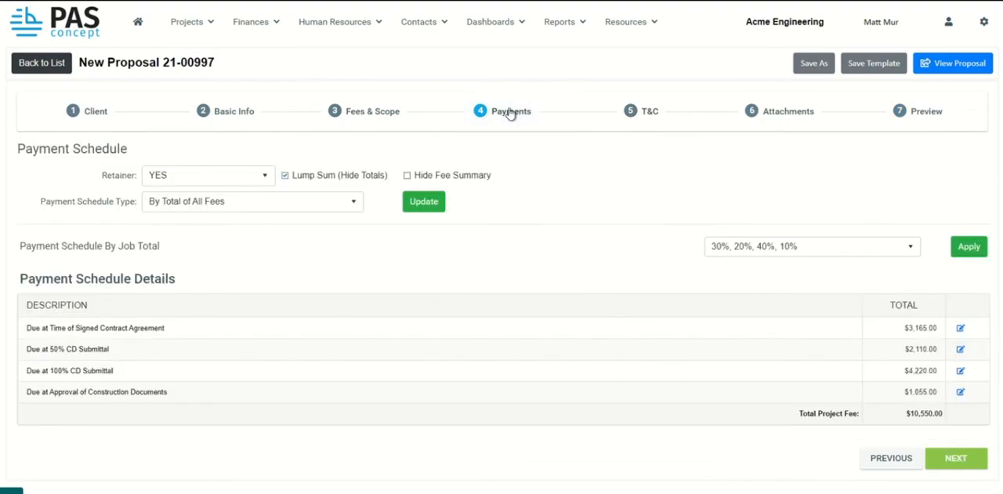
click(408, 176)
click(918, 117)
Check the preview's payments schedule and closing paragraph with the fee summary hidden.
scroll(620, 288, down, 5)
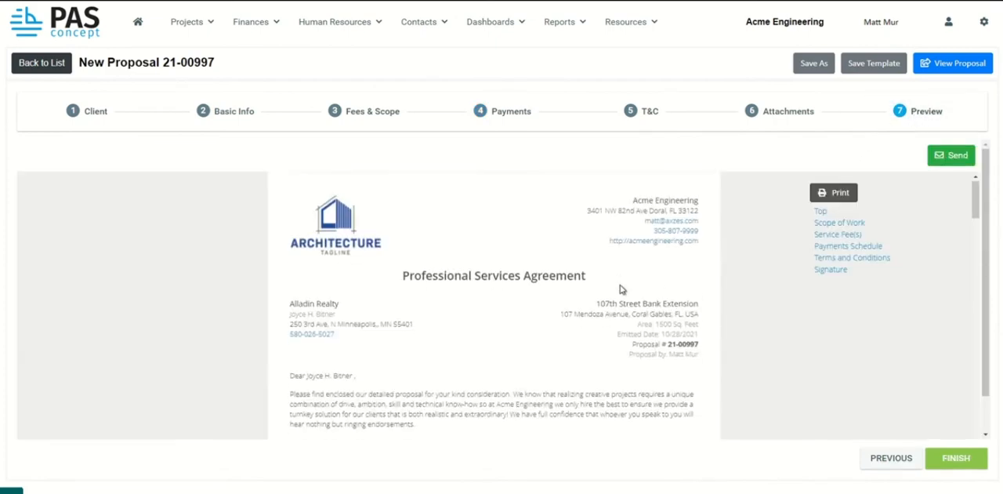
scroll(620, 288, down, 10)
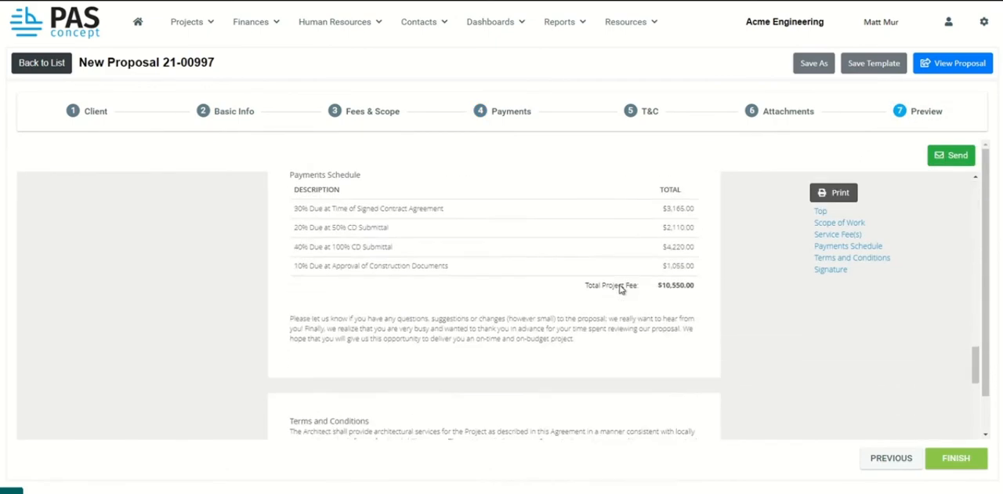
scroll(611, 290, up, 1)
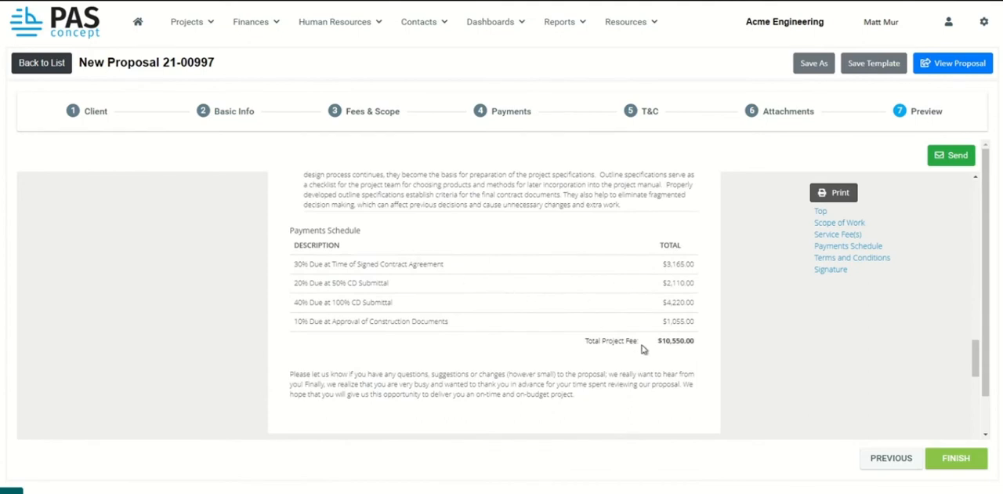
drag(657, 343, 704, 340)
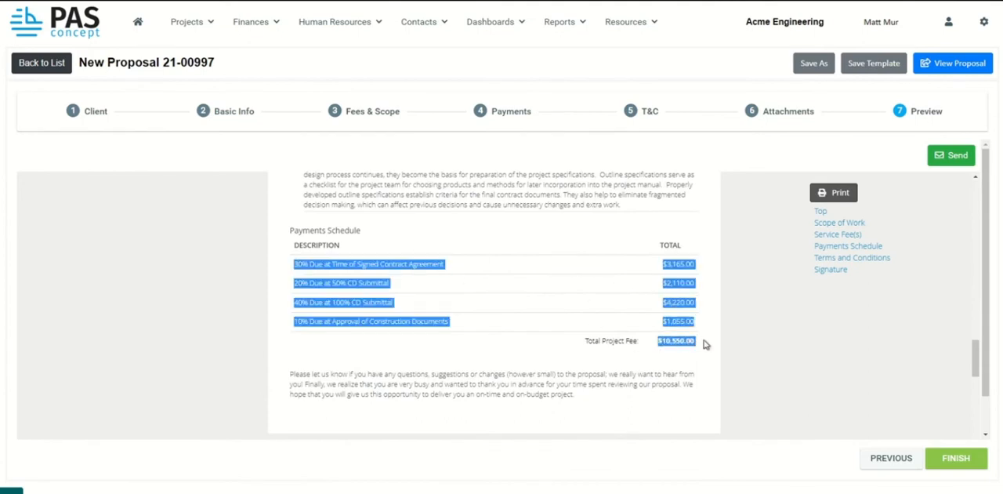
click(573, 276)
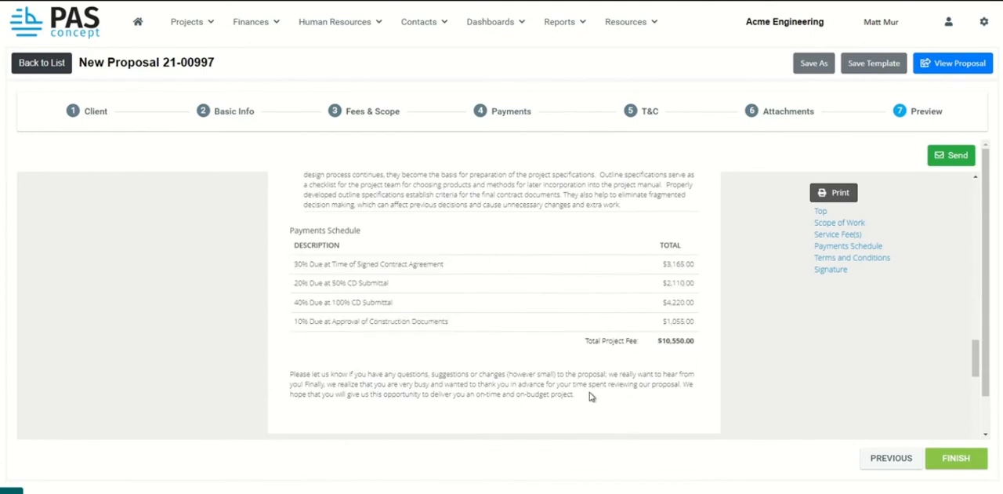
drag(591, 395, 286, 365)
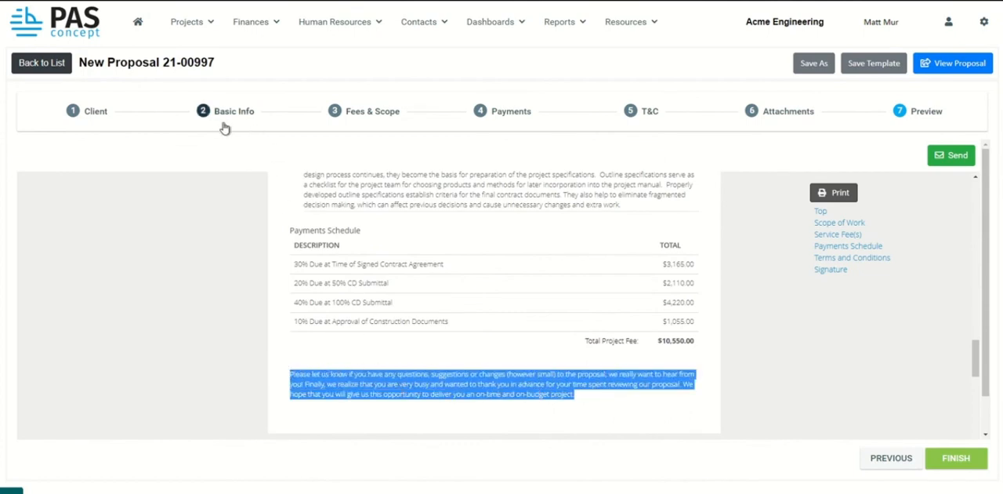
Review the terms and conditions and the signature section at the end of the proposal preview.
scroll(601, 344, down, 3)
click(600, 344)
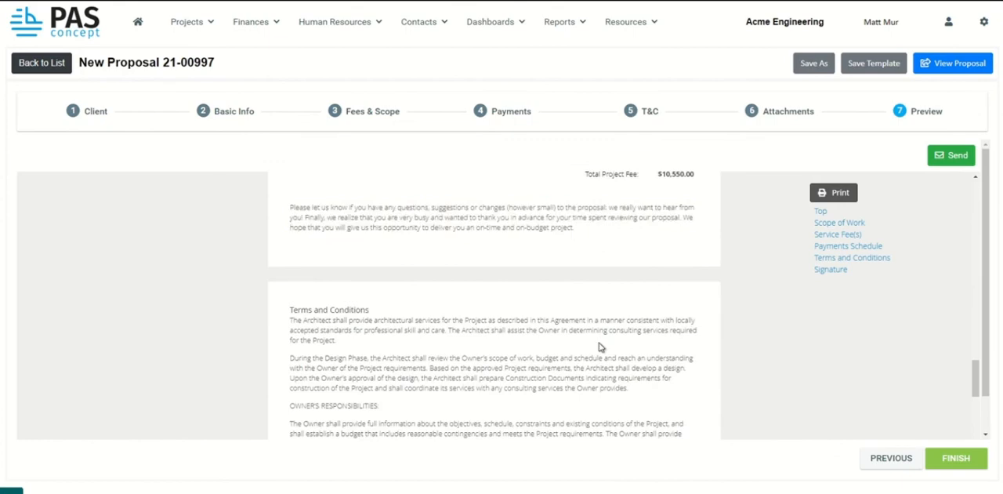
scroll(599, 345, down, 5)
scroll(600, 345, down, 5)
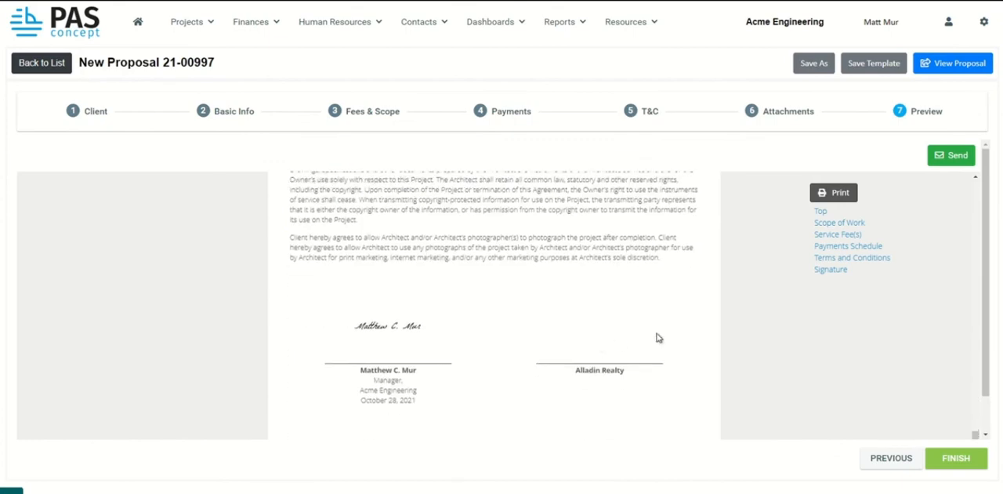
Start sending the proposal to the client, using the "Send Proposal to Client" message template.
click(955, 158)
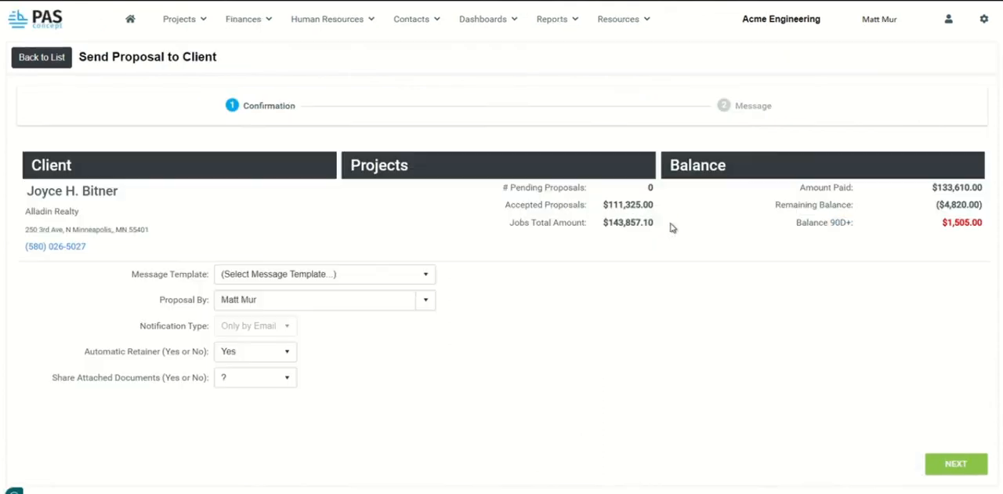
click(417, 274)
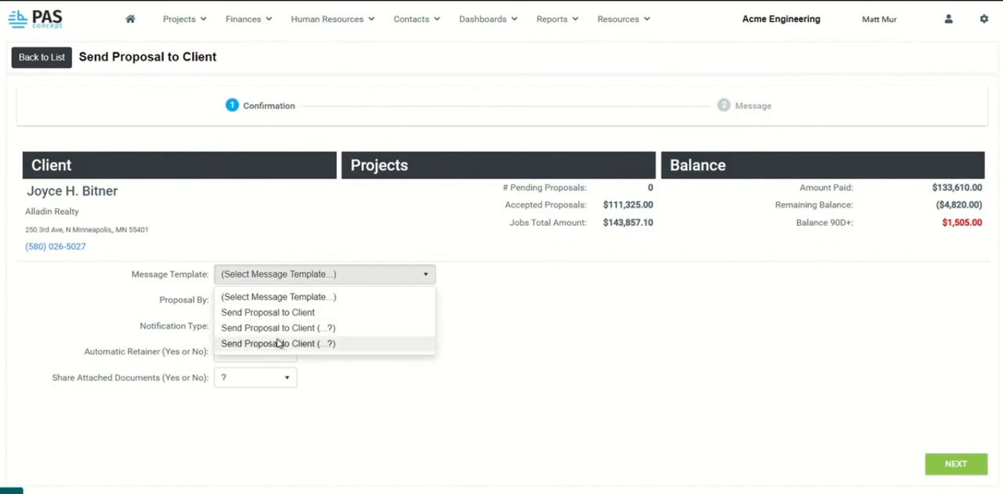
click(285, 314)
Set Share Attached Documents to No and continue to the email message for the client.
click(285, 377)
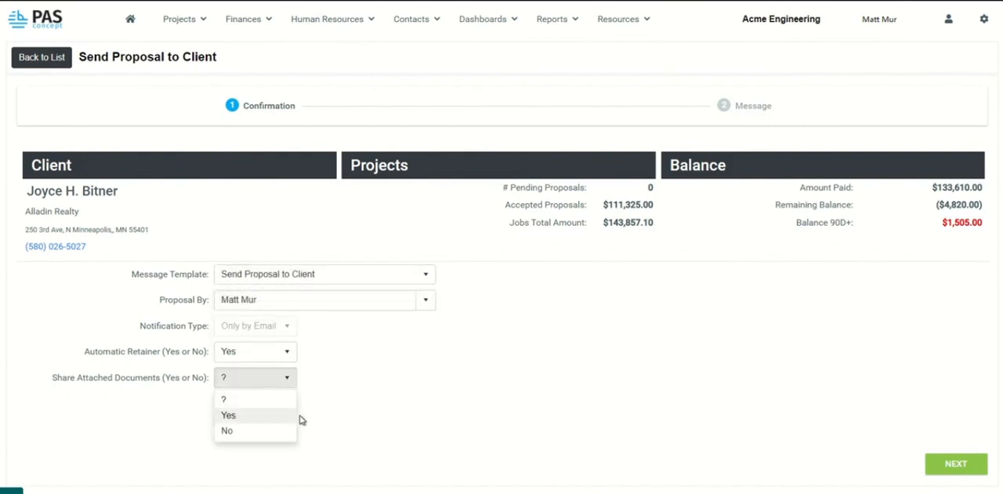
drag(285, 448, 285, 416)
click(287, 378)
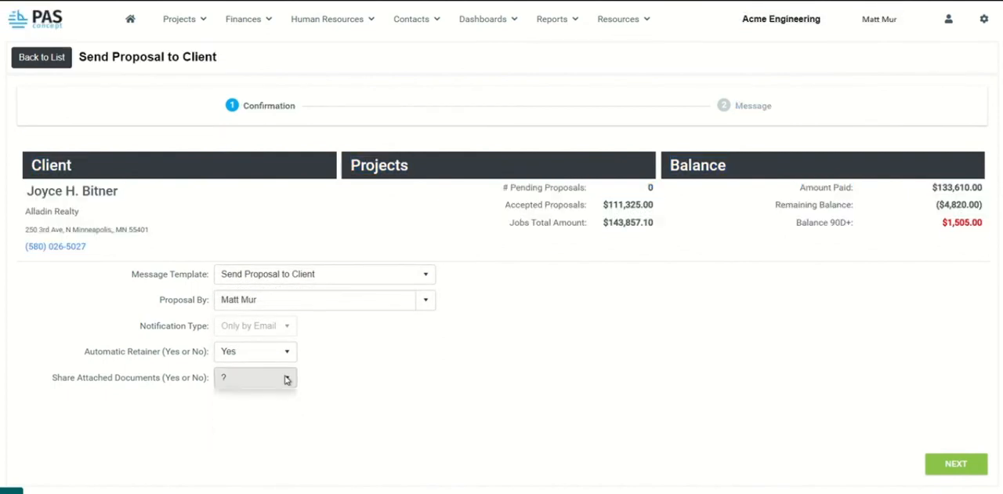
click(314, 383)
click(287, 377)
click(255, 430)
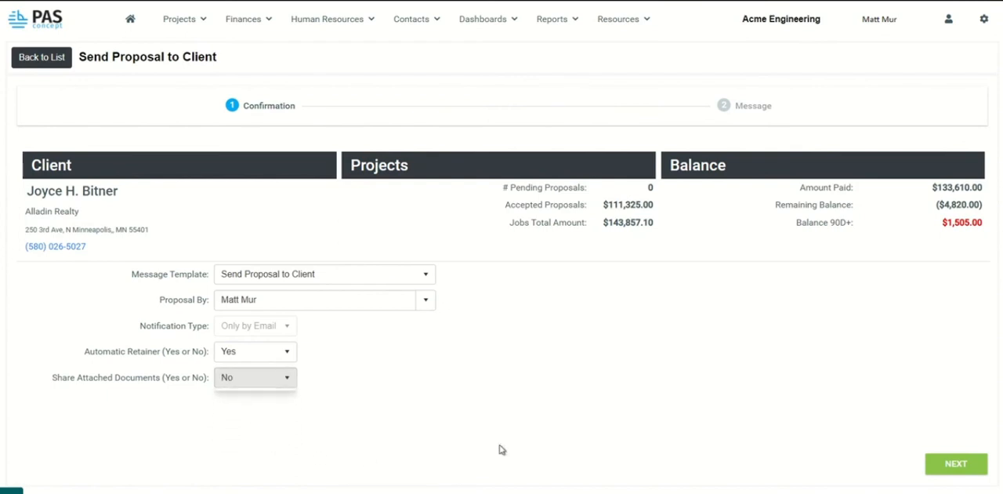
click(971, 470)
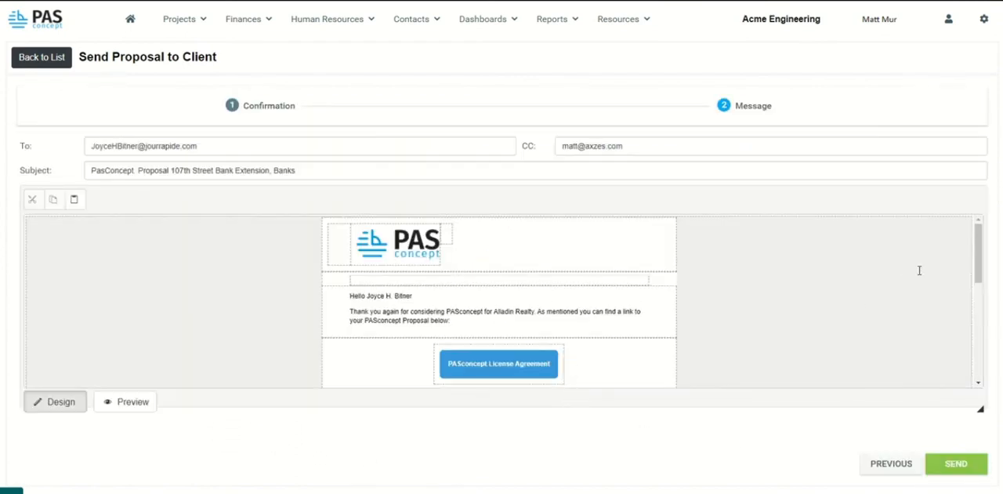
mouse_move(979, 235)
mouse_down()
mouse_move(977, 346)
mouse_move(968, 256)
mouse_move(965, 354)
mouse_move(967, 232)
mouse_up()
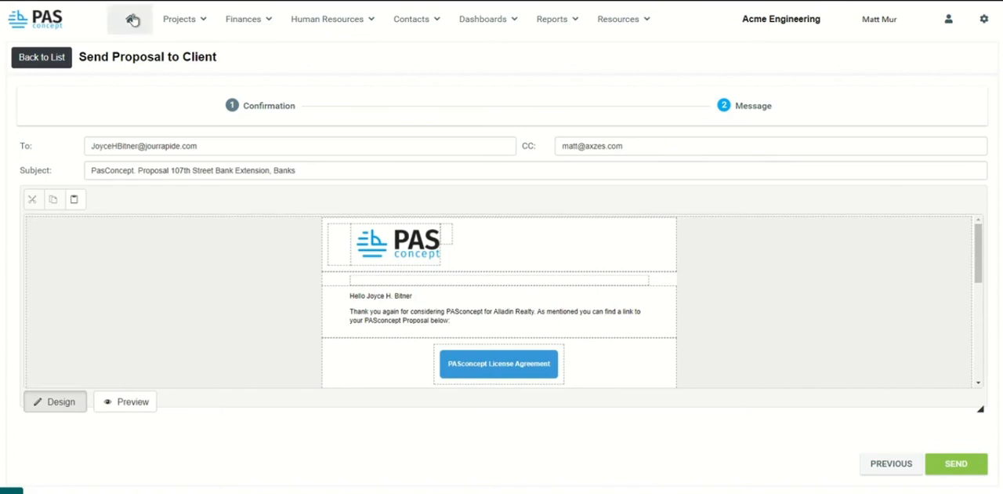
Return to the proposals list without sending and open the client proposal page of the 107th Street Bank Extension proposal.
click(48, 69)
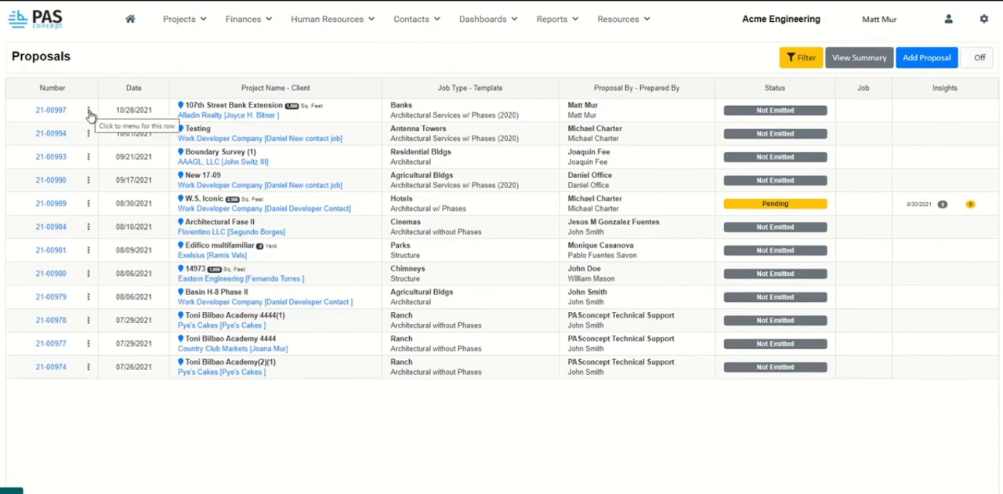
click(89, 111)
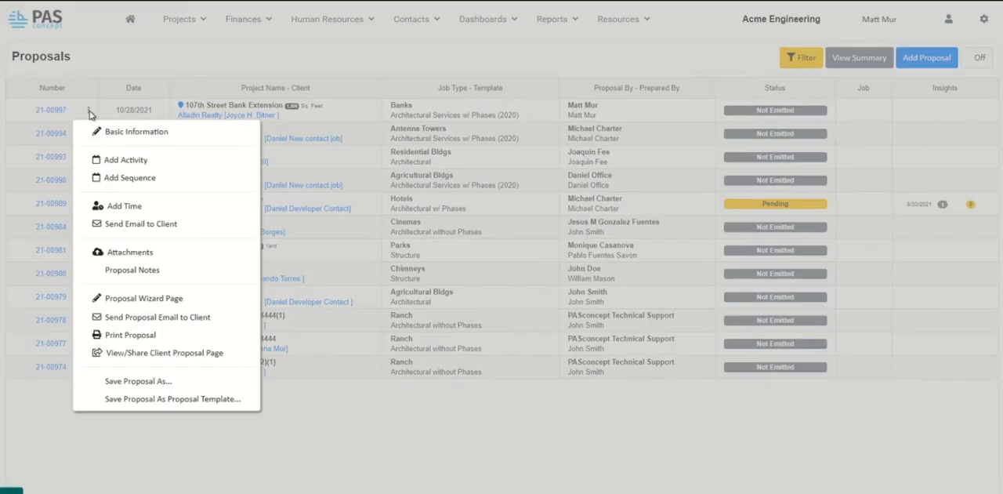
click(189, 352)
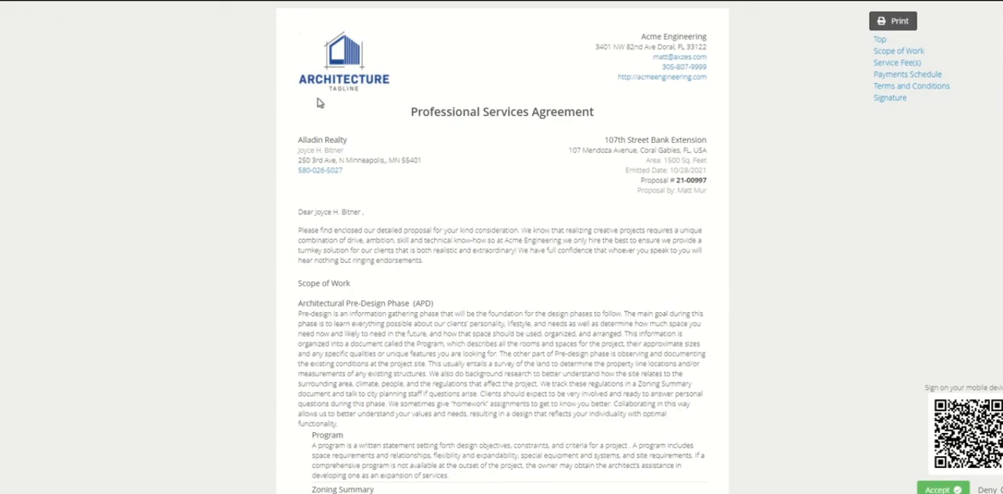
Review the client's proposal page from scope of work through payments schedule and terms to the signature, and return to its beginning.
scroll(501, 247, down, 20)
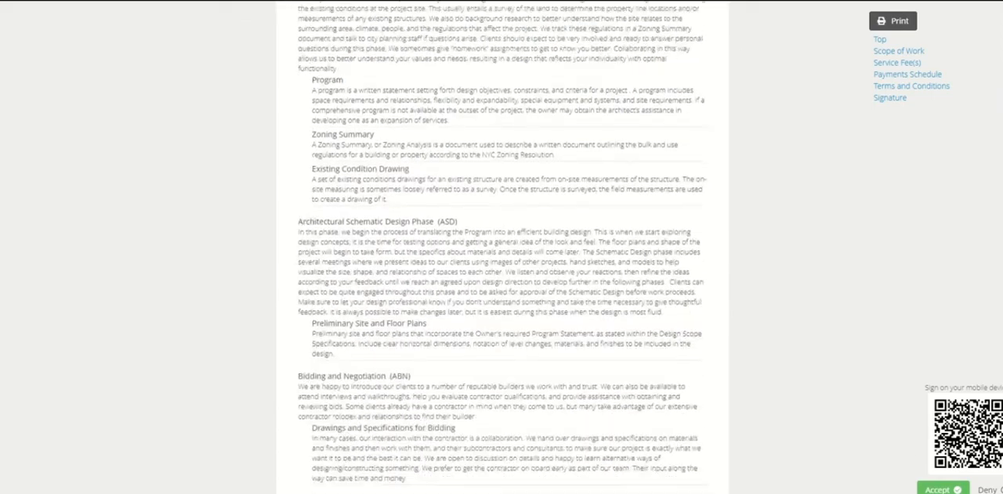
scroll(502, 247, up, 20)
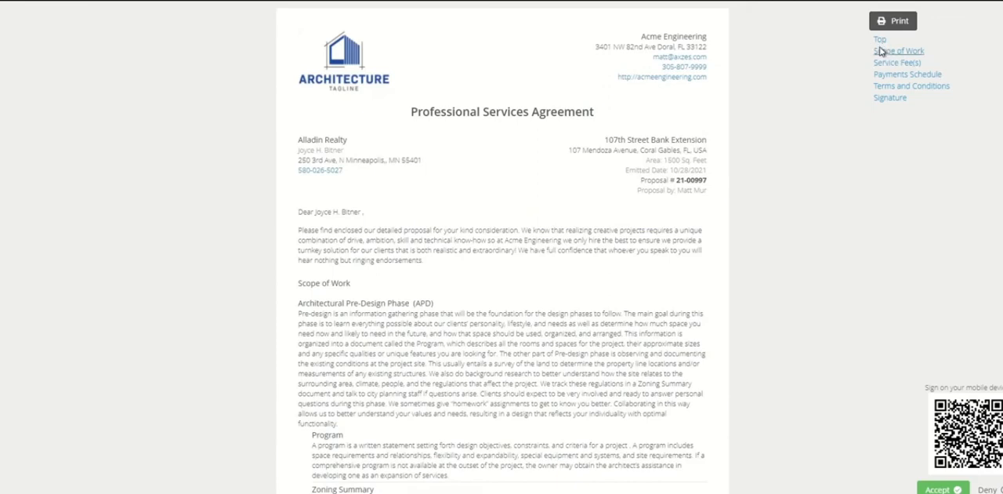
click(883, 51)
click(884, 75)
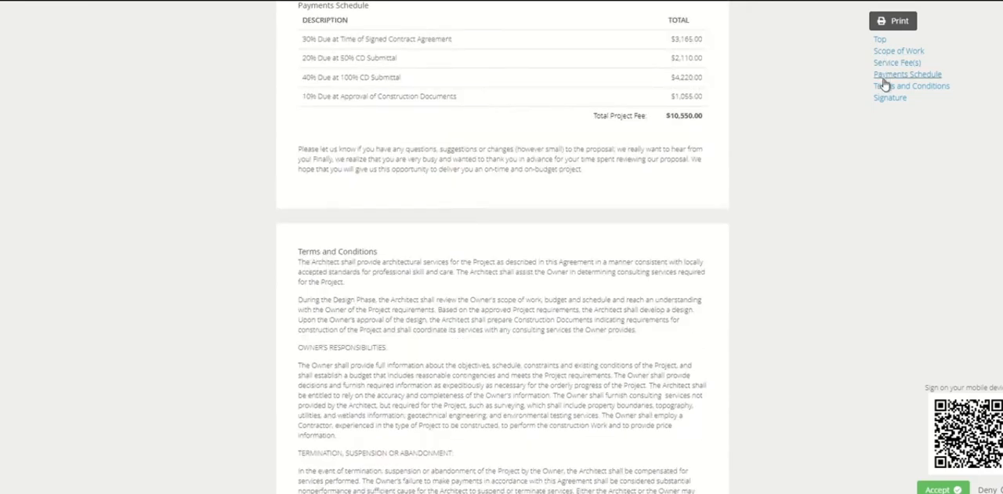
click(886, 86)
click(884, 98)
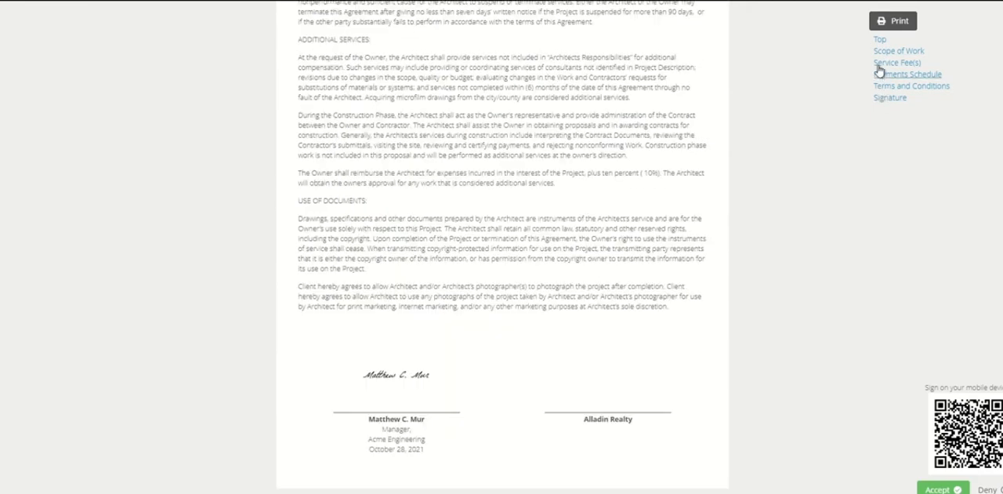
click(880, 40)
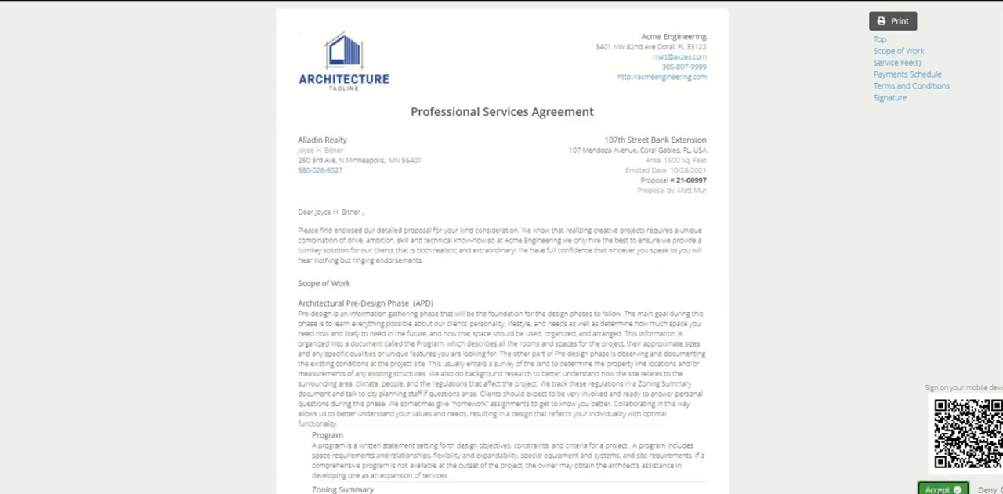
click(940, 488)
drag(376, 163, 612, 177)
click(536, 276)
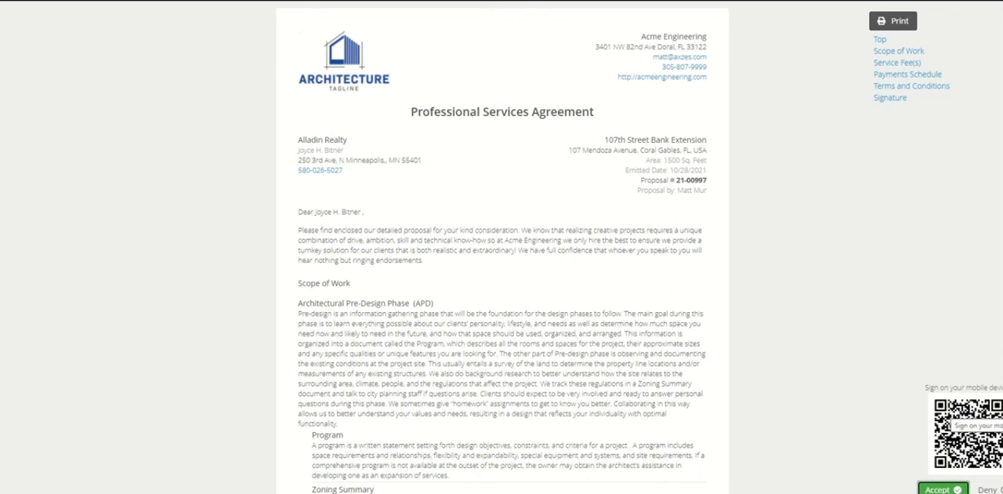
click(943, 488)
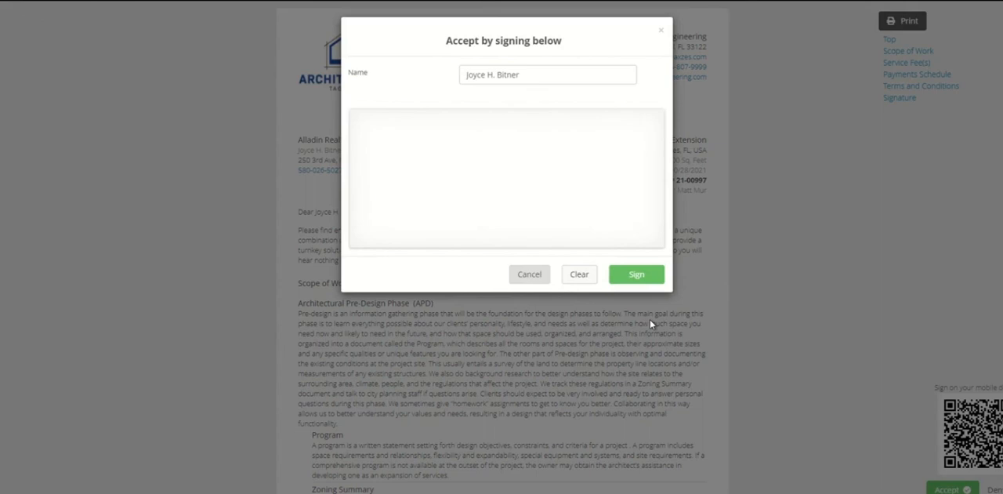
click(662, 36)
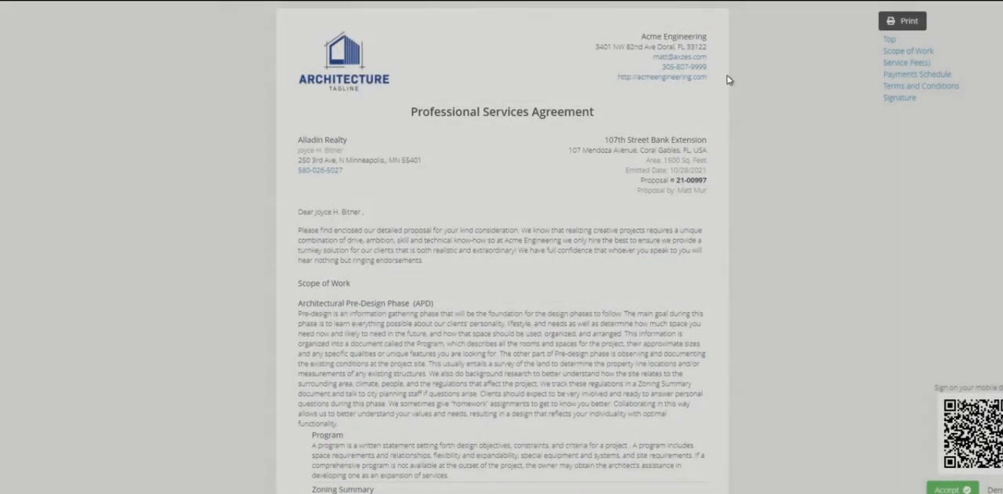
Accept the proposal on the client page by drawing a signature in the signing dialog and submitting it.
click(943, 490)
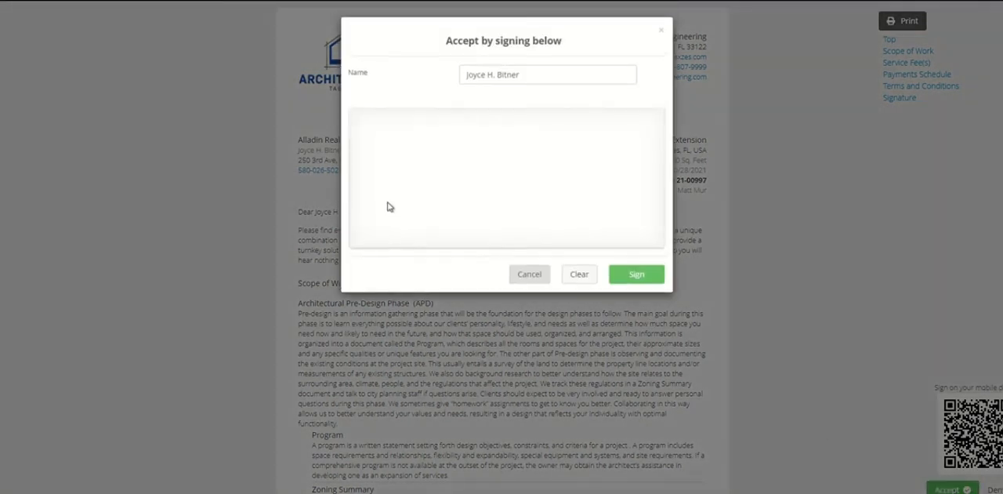
mouse_move(377, 152)
mouse_down()
mouse_move(395, 187)
mouse_move(608, 193)
mouse_up()
click(651, 278)
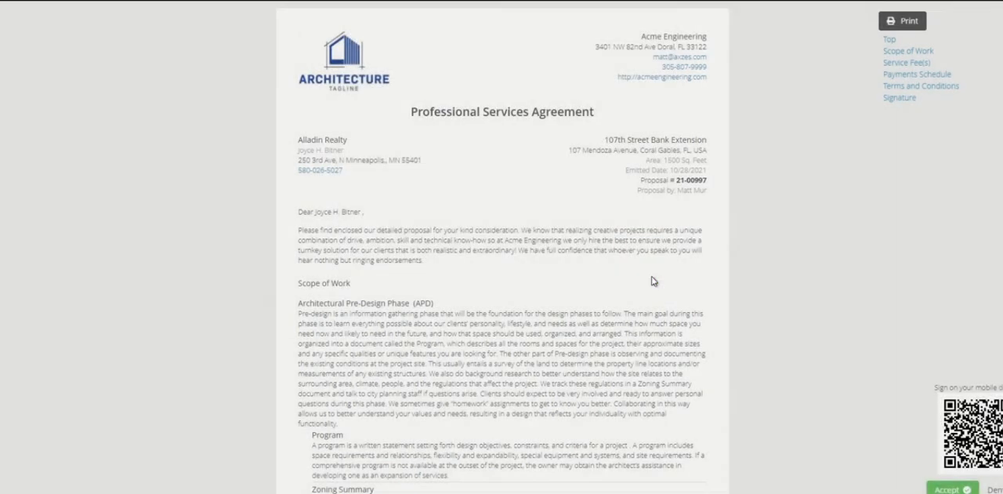